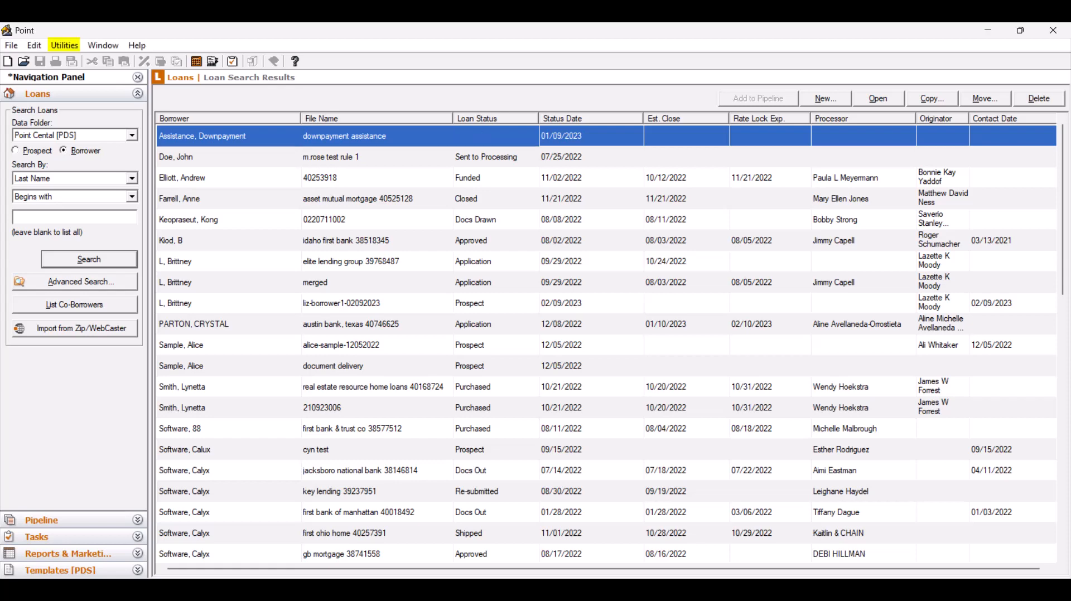
Step: Open the custom screen settings and name Custom Screen 1 "VA Nearest Living Relative"
left_click(64, 45)
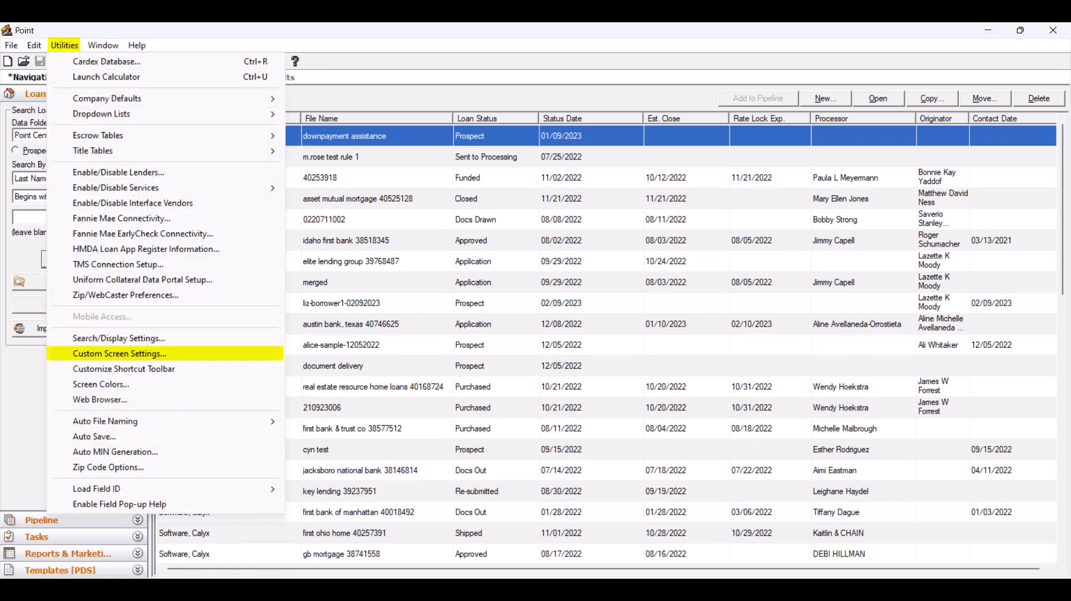
left_click(119, 354)
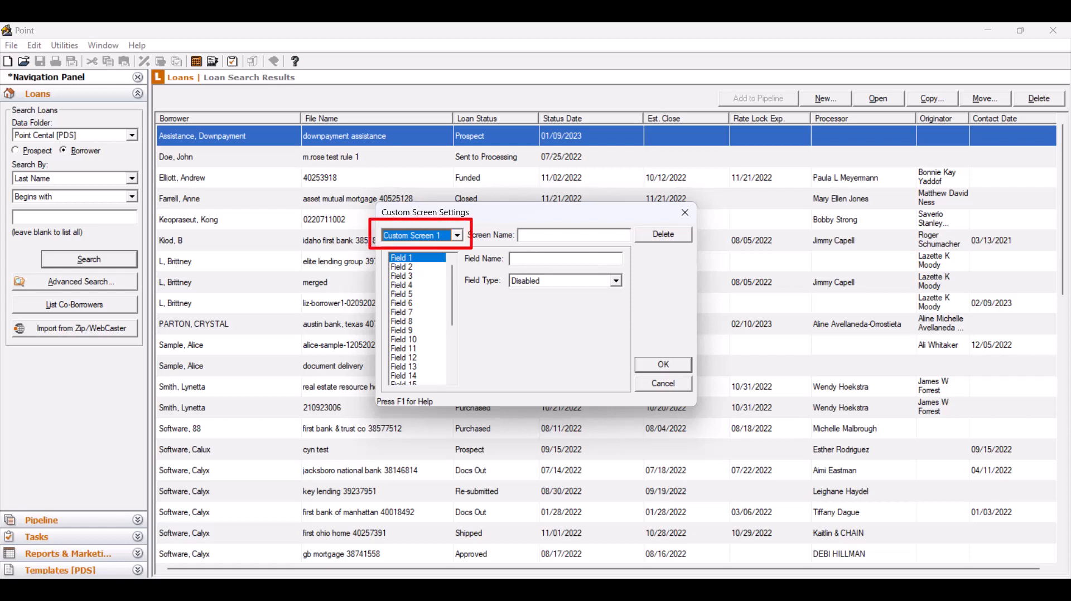
left_click(456, 236)
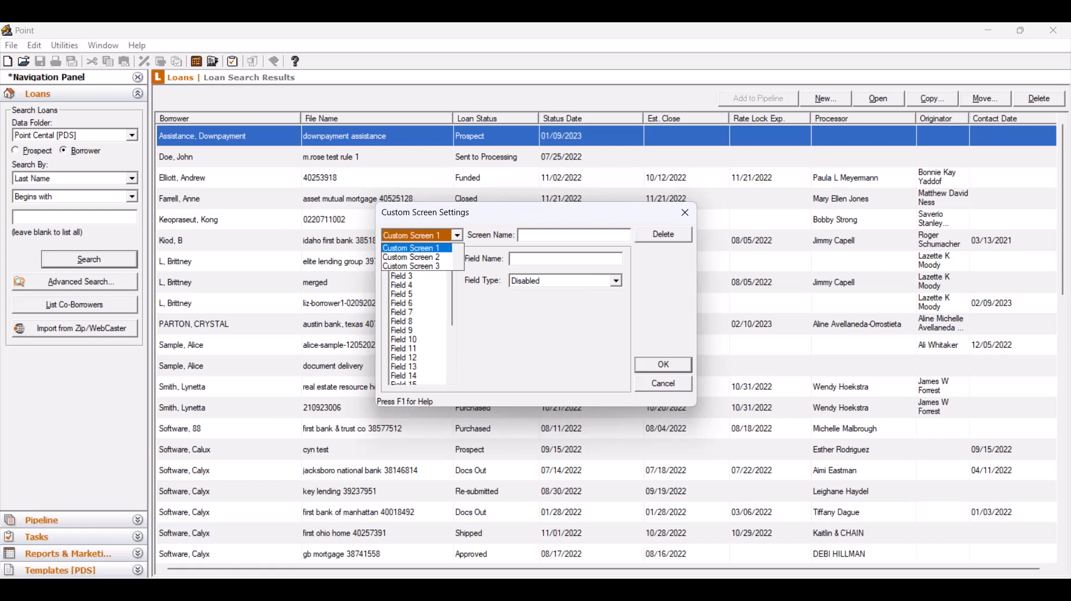
key("Escape")
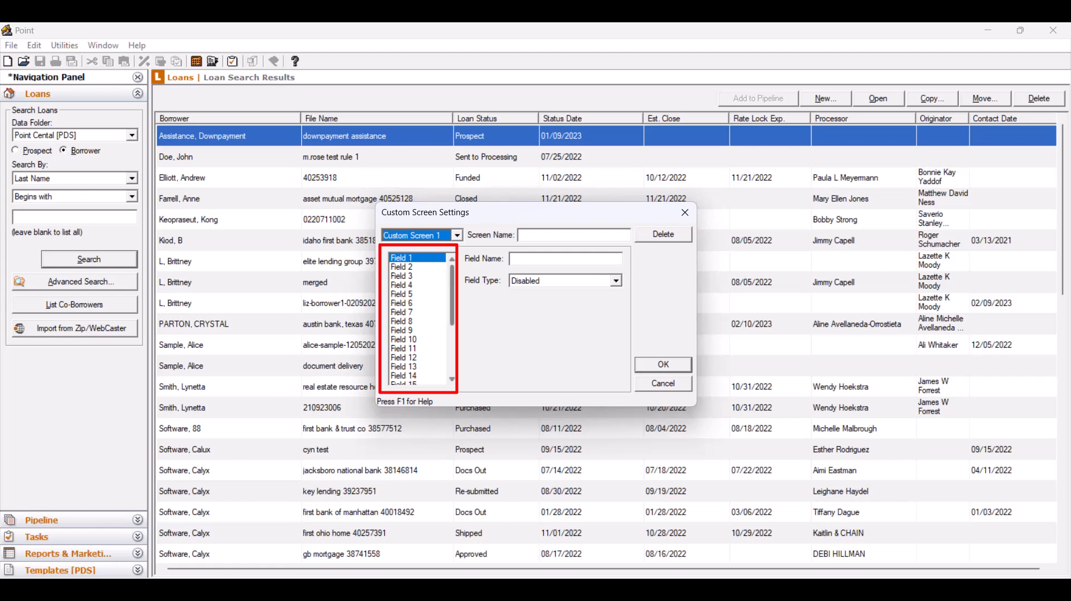
scroll(419, 318, "down", 4)
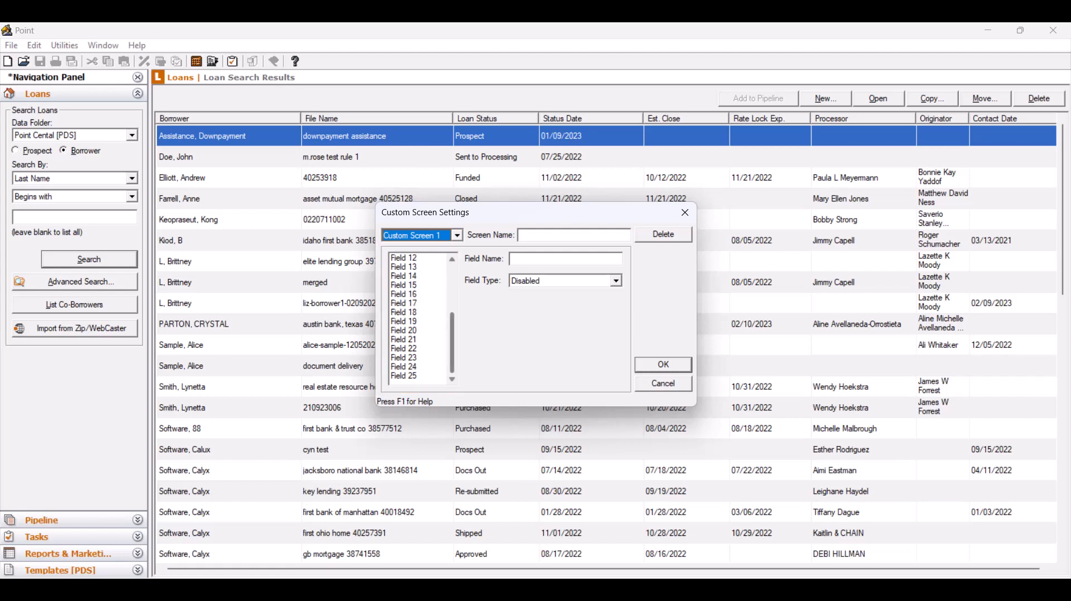
scroll(418, 318, "up", 4)
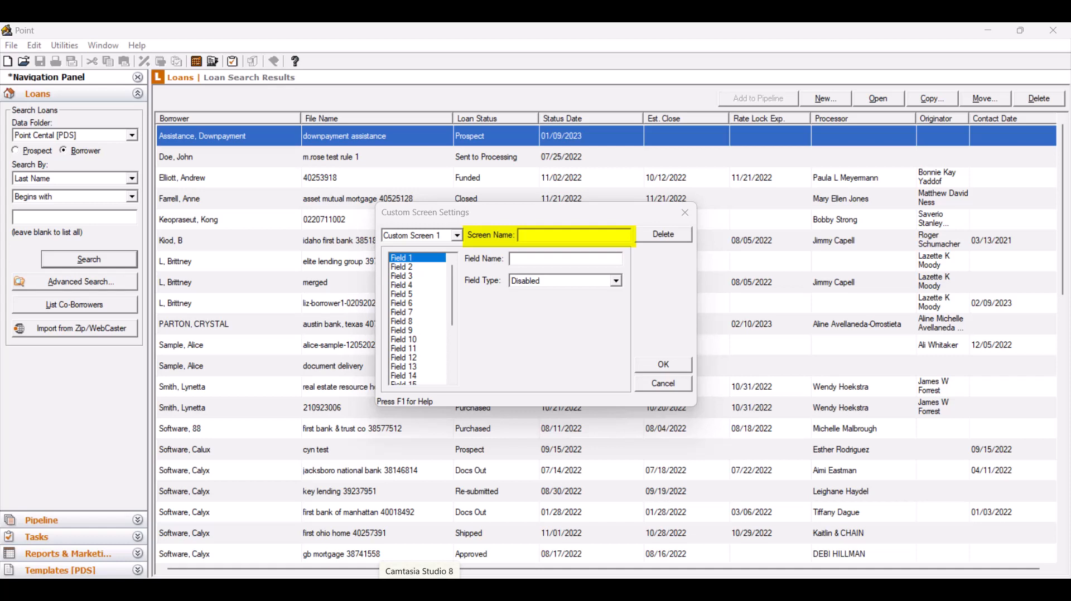
left_click(573, 235)
type("V")
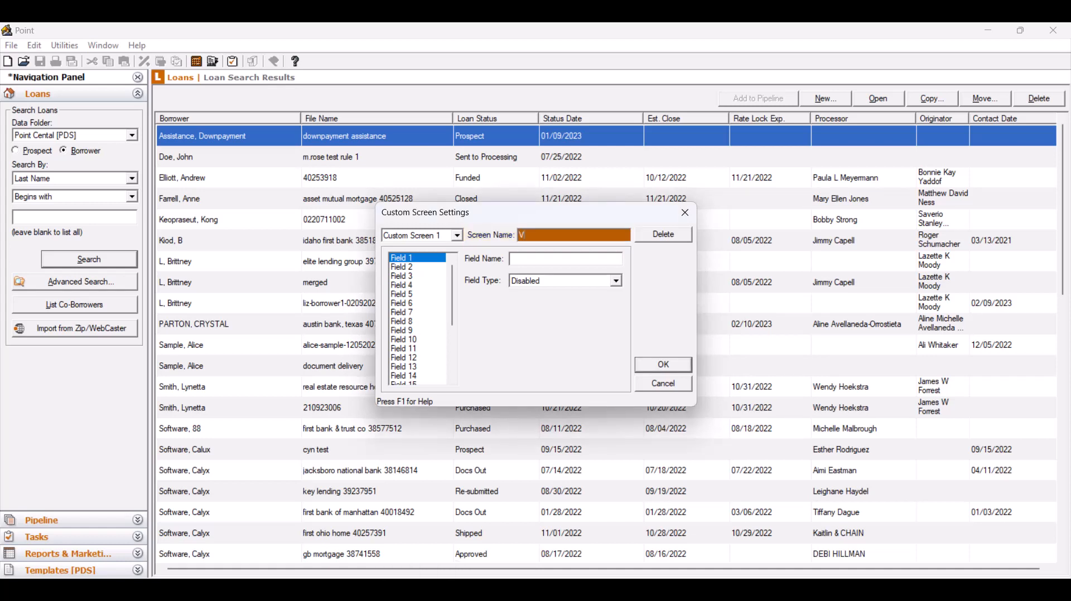
type("A Nearest Living Relative")
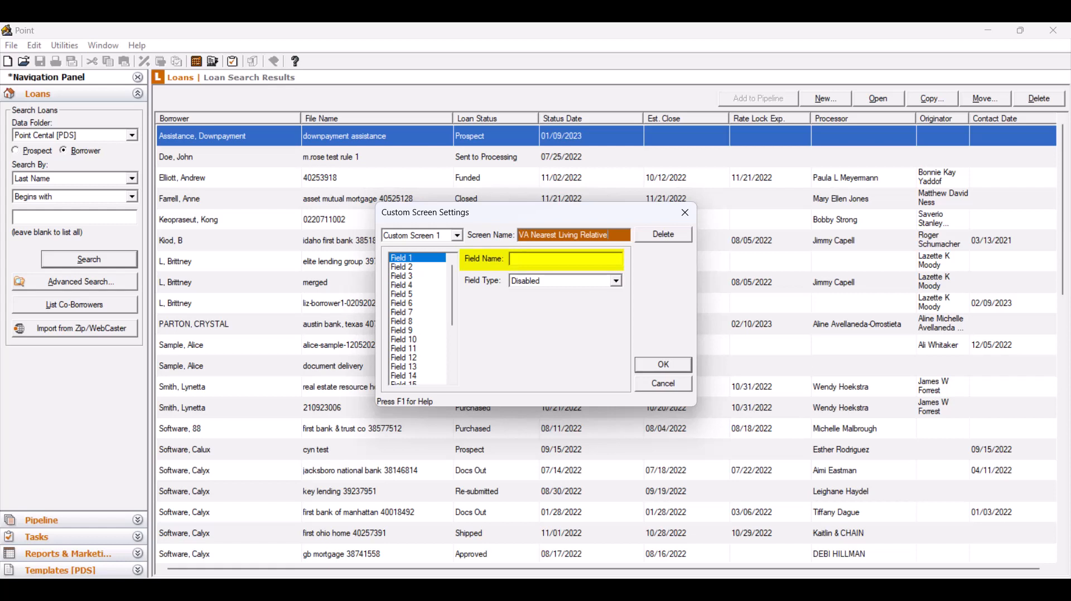
Step: Name Field 1 of the custom screen "Relative's Name" and set its field type to Text
left_click(566, 259)
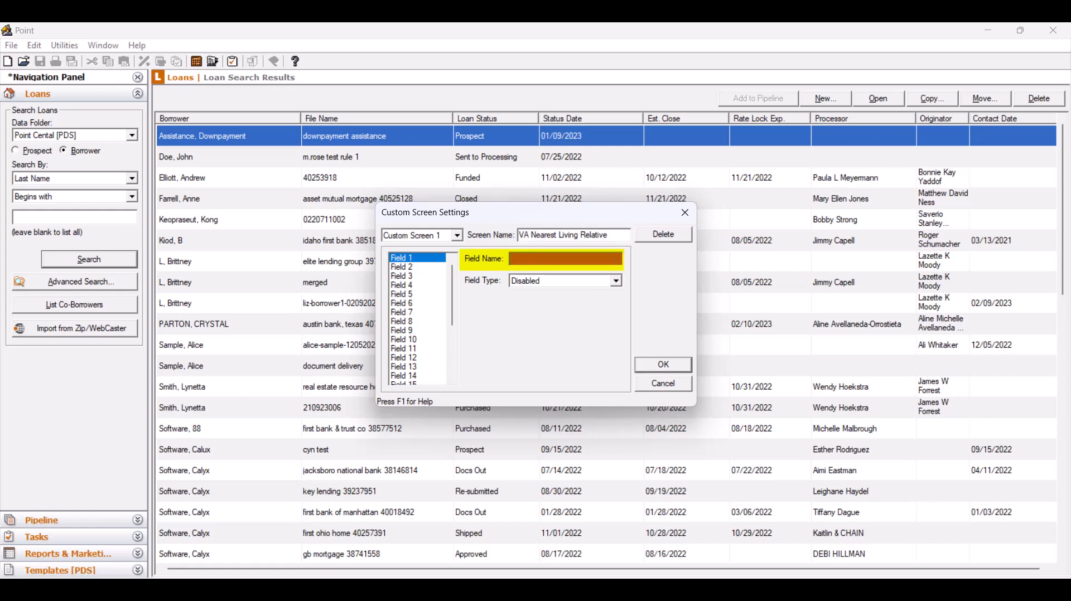
type("Relative's Name")
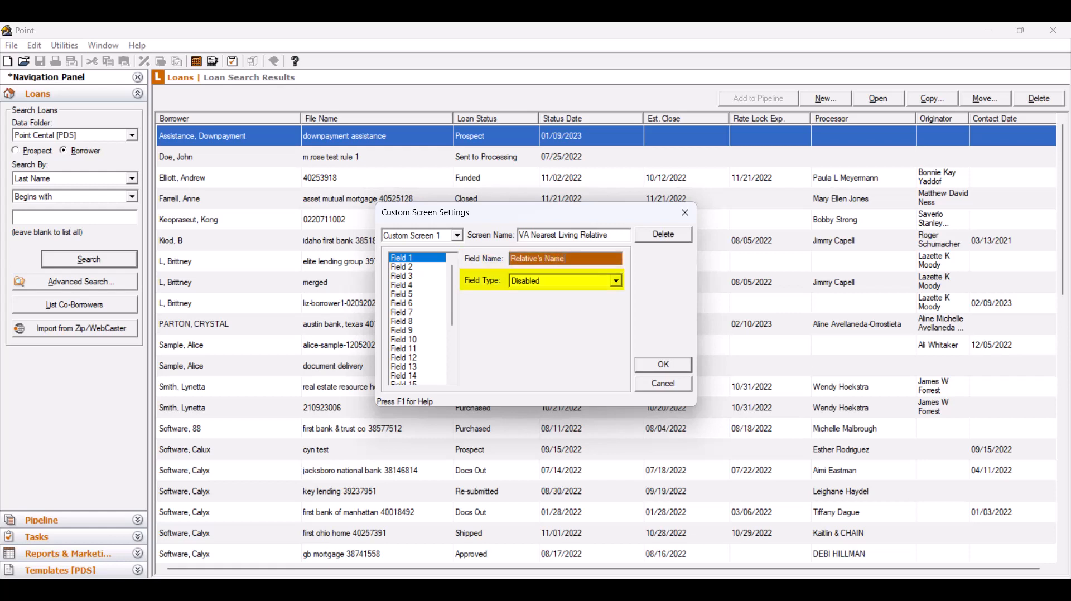
left_click(616, 280)
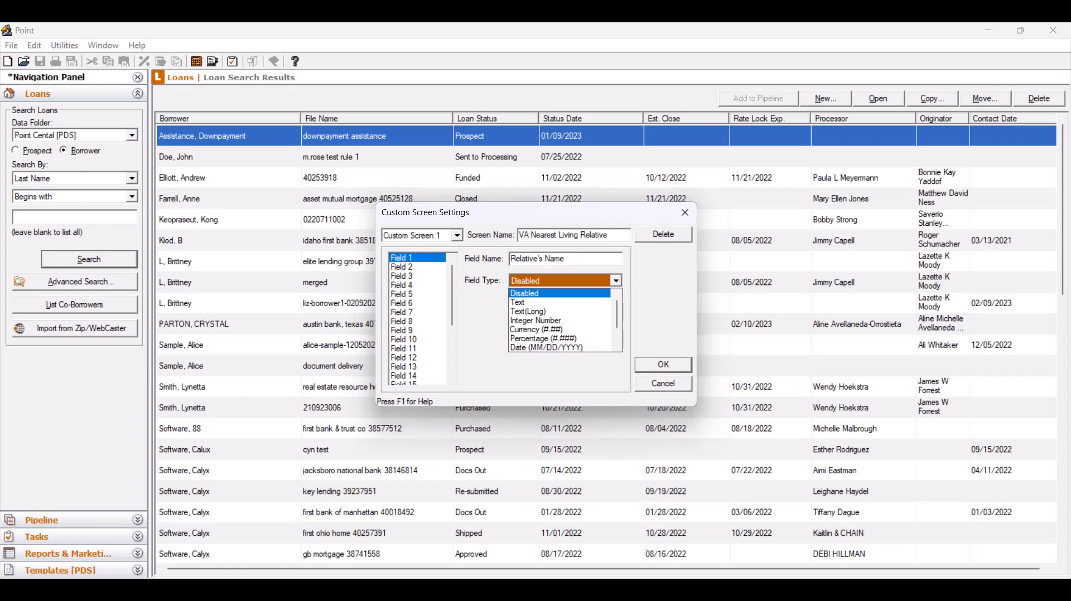
scroll(560, 321, "down", 2)
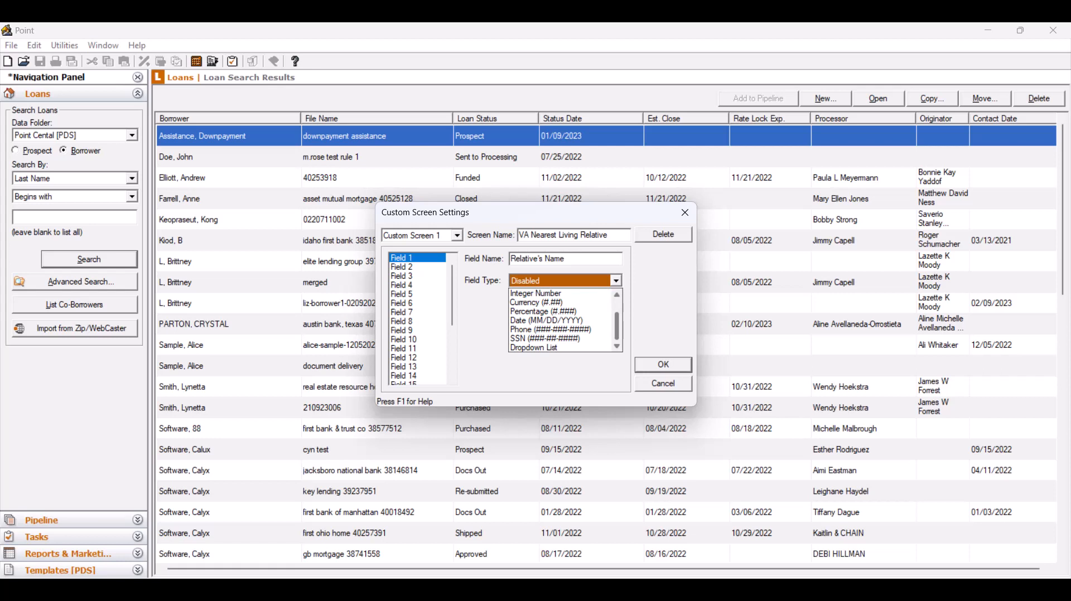
left_click_drag(617, 326, 617, 313)
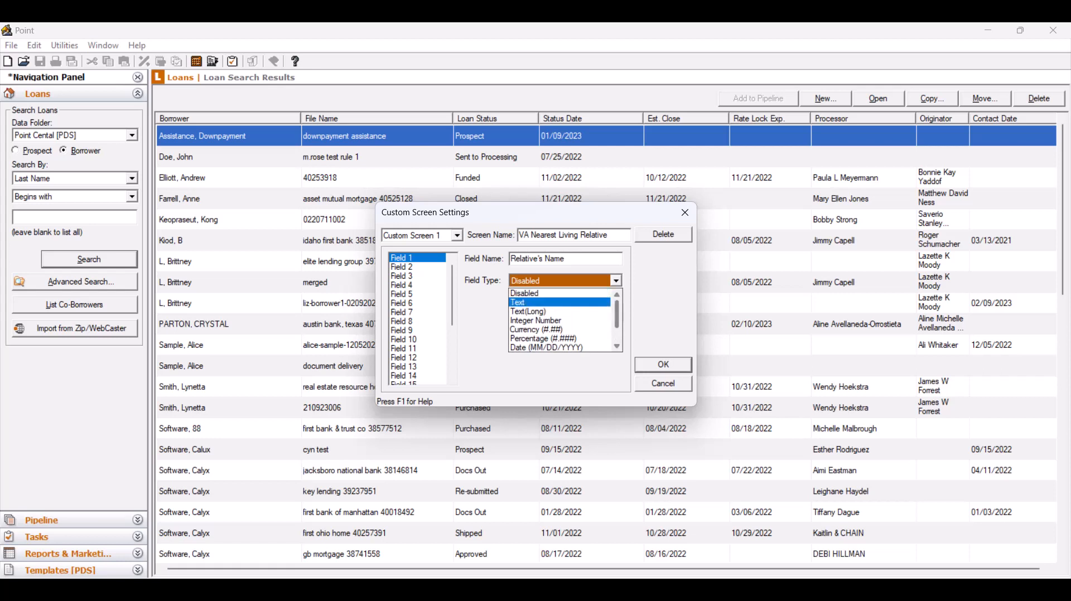
left_click(558, 303)
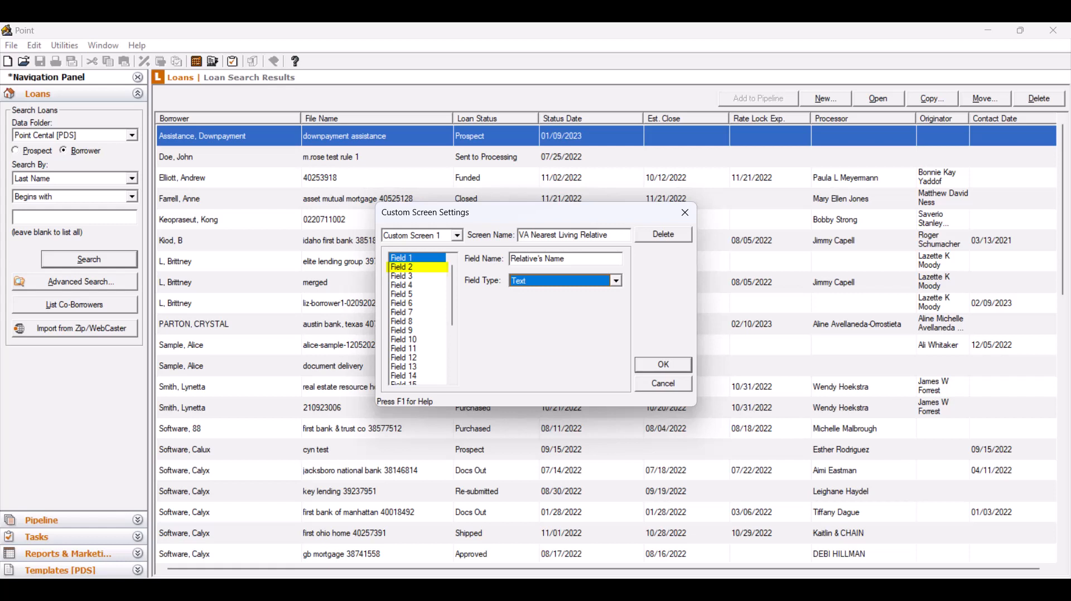
Step: Name Field 2 of the custom screen "Relationship" and set its field type to Dropdown List
left_click(401, 267)
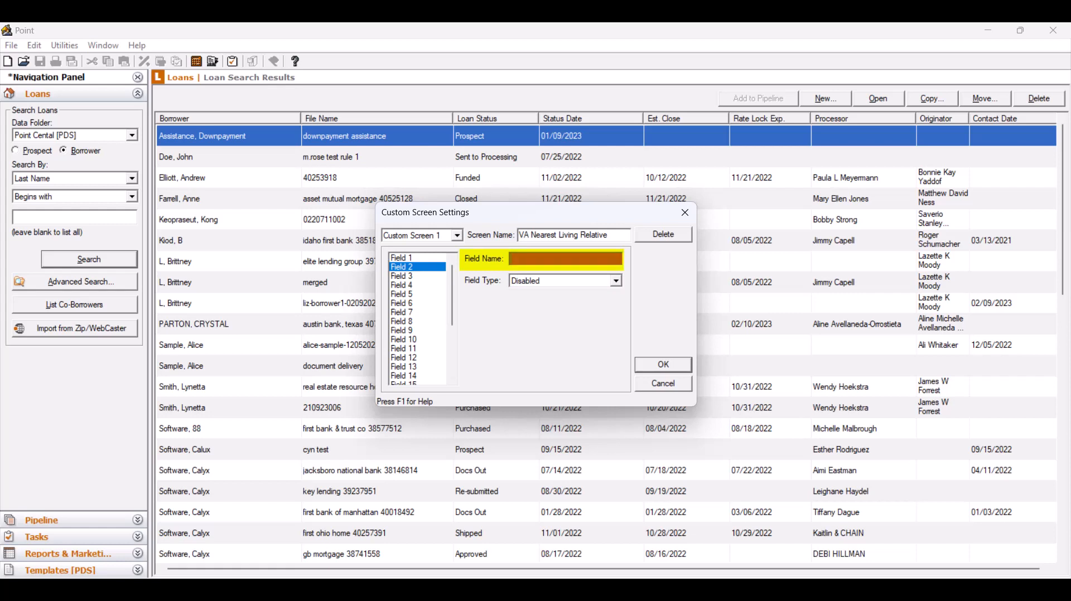
type("Relationship")
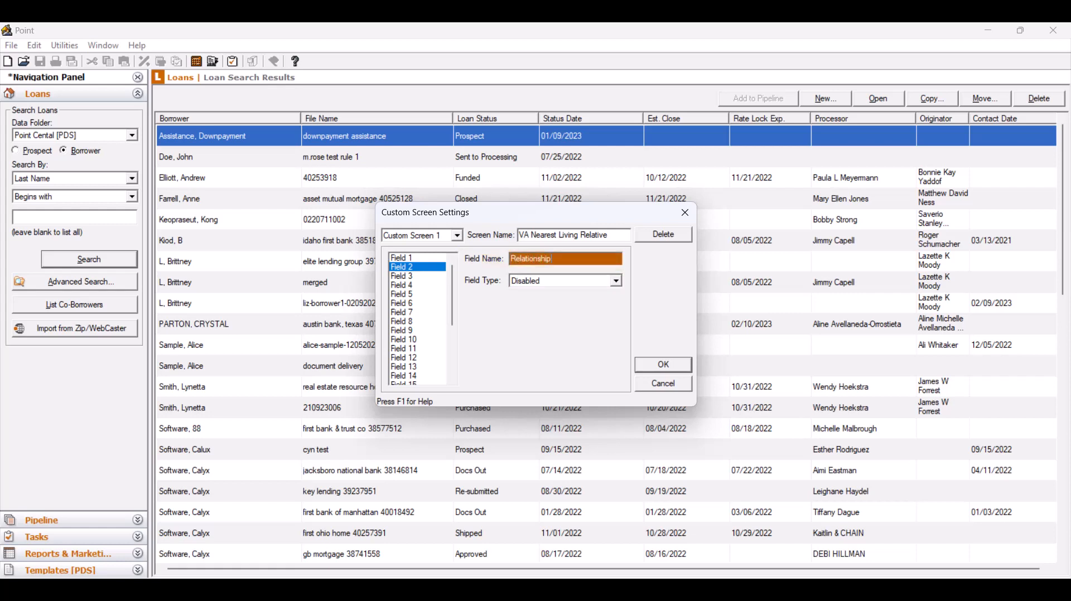
left_click(616, 281)
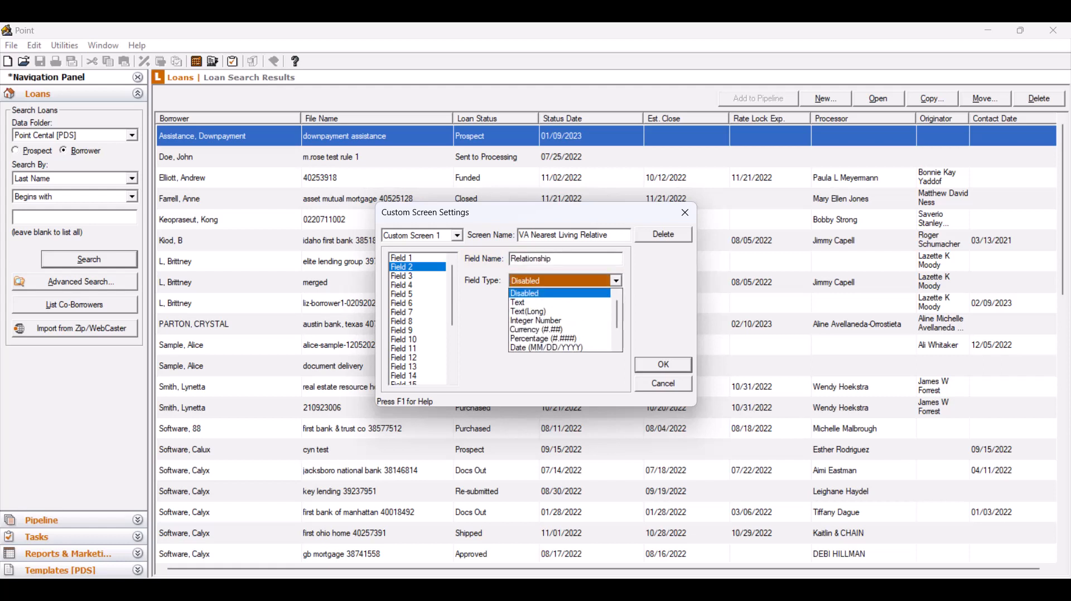
scroll(560, 320, "down", 1)
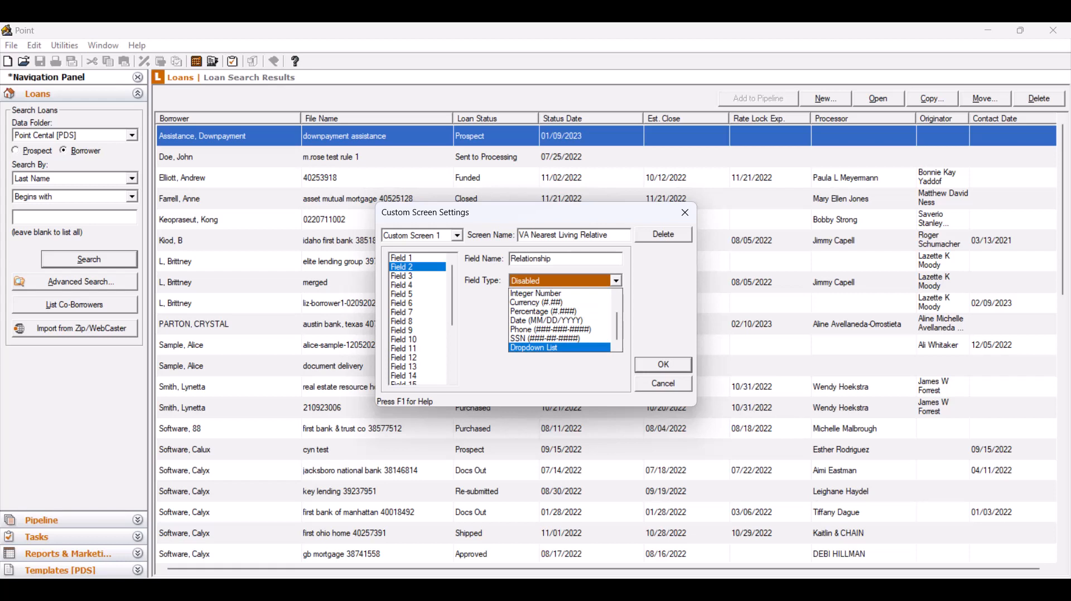
left_click(560, 348)
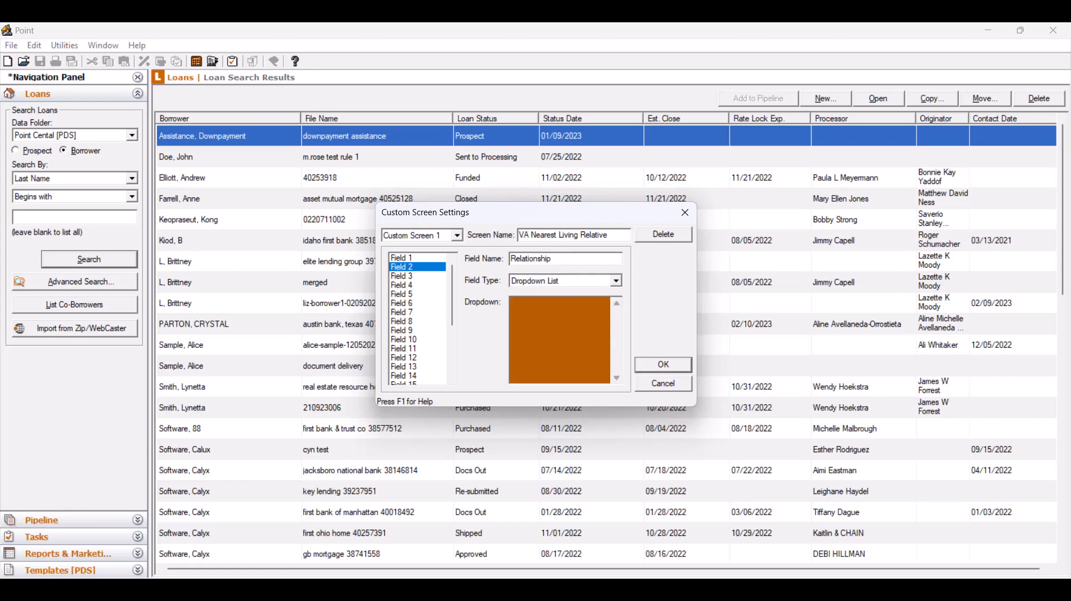
Step: Enter Mother, Father, Sister, Brother and Cousin on separate lines as the dropdown options of the Relationship field
type("Mother")
key("Return")
type("Father")
key("Return")
type("Sister")
key("Return")
type("Brother")
key("Return")
type("Cousin")
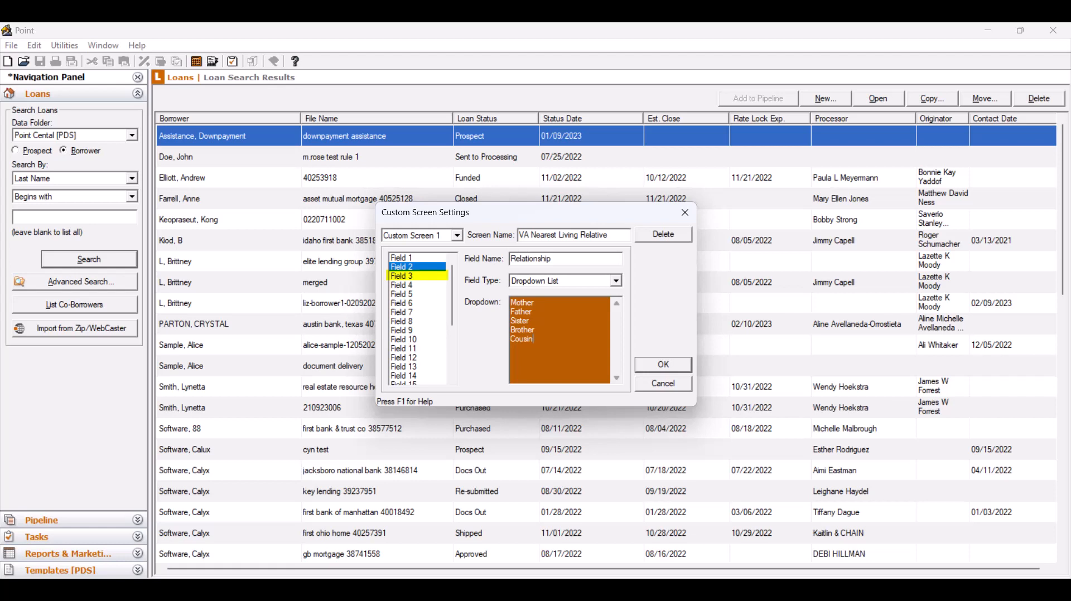
Step: Name Field 3 of the custom screen "Street" and set its field type to Text
left_click(418, 276)
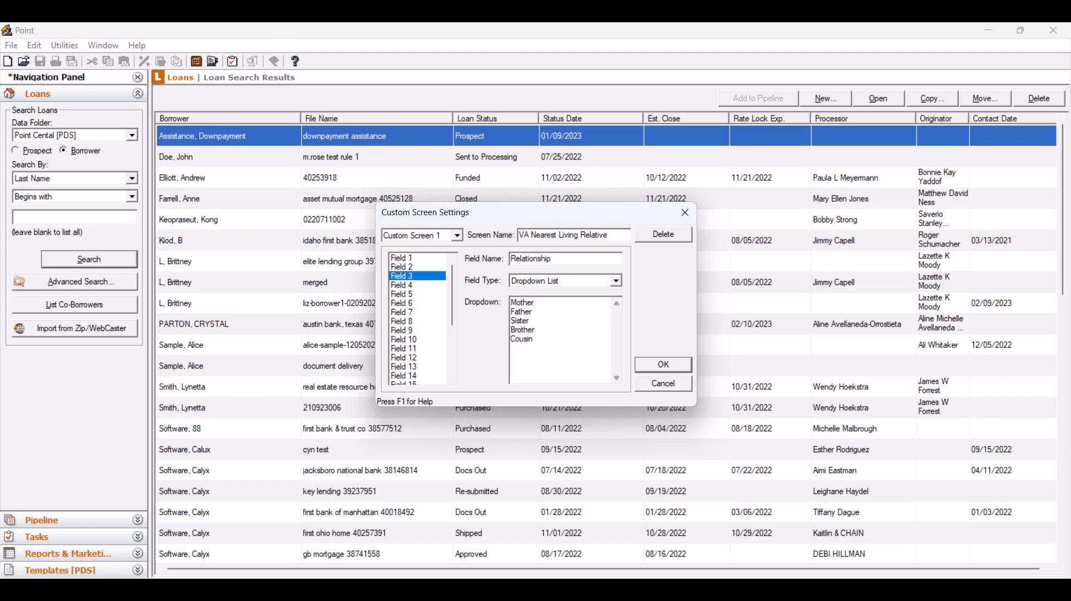
left_click(565, 259)
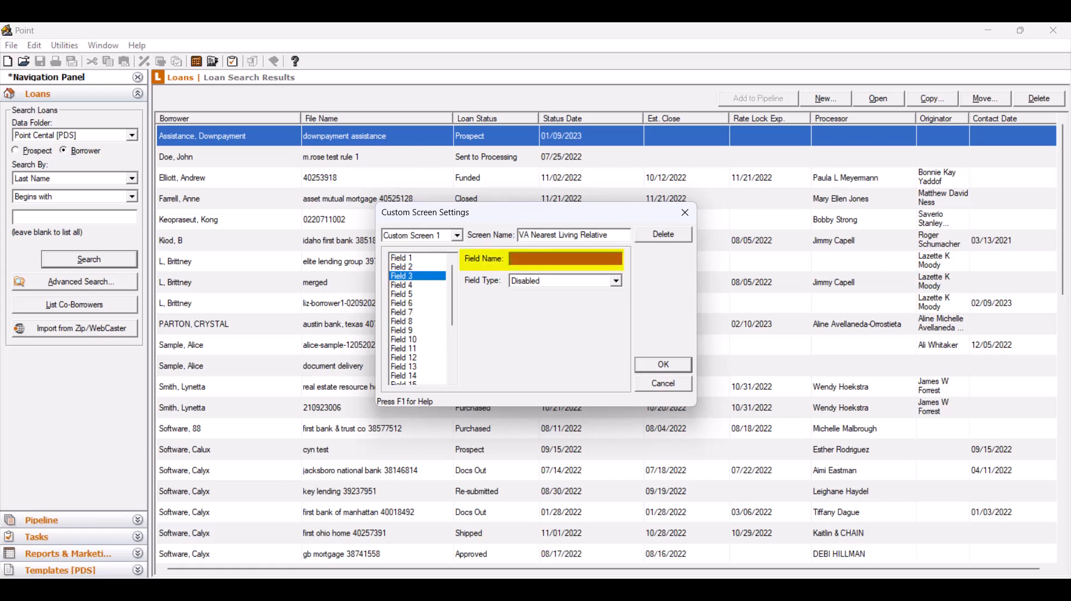
type("Street")
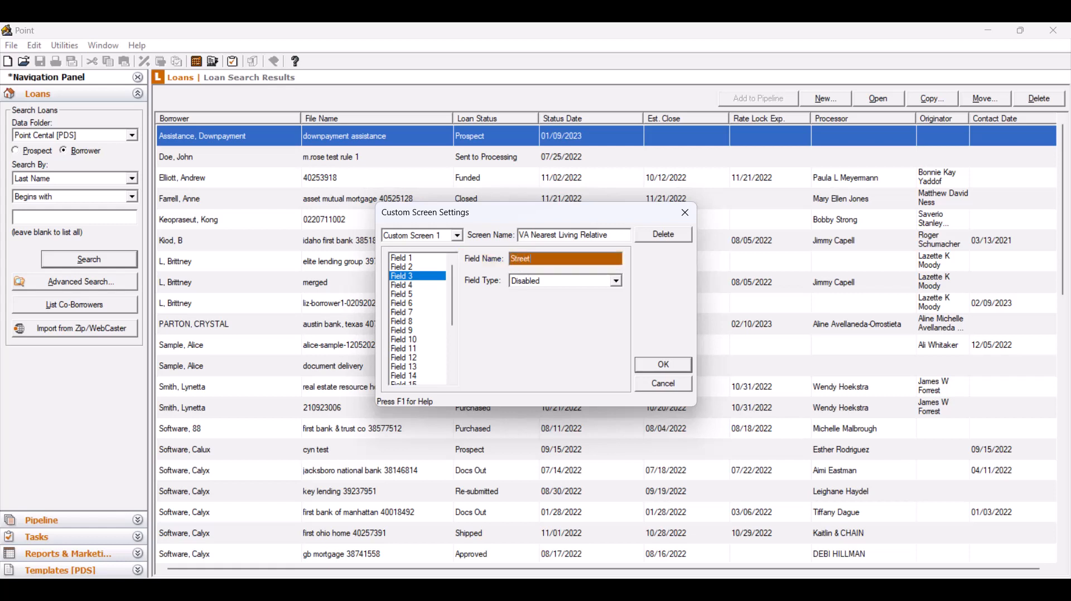
left_click(616, 281)
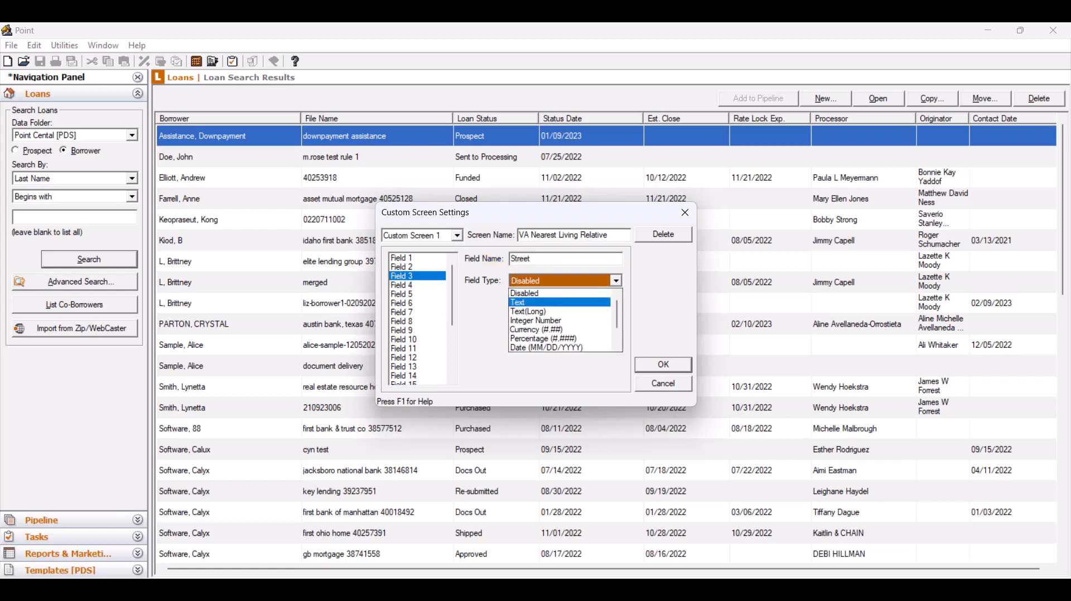
left_click(560, 303)
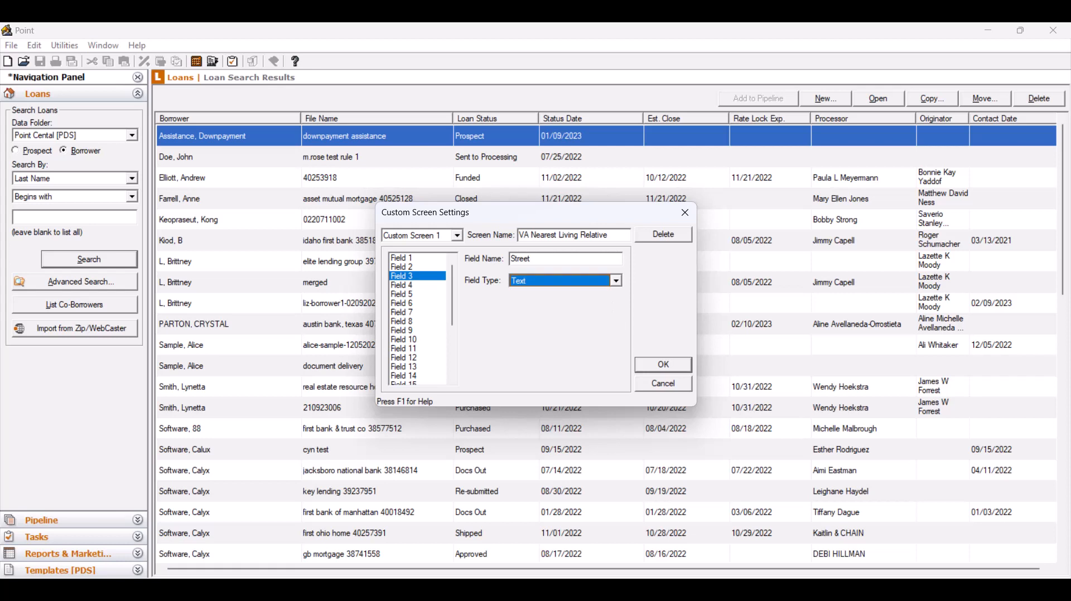
Step: Name Field 4 of the custom screen "City" and set its field type to Text
left_click(403, 285)
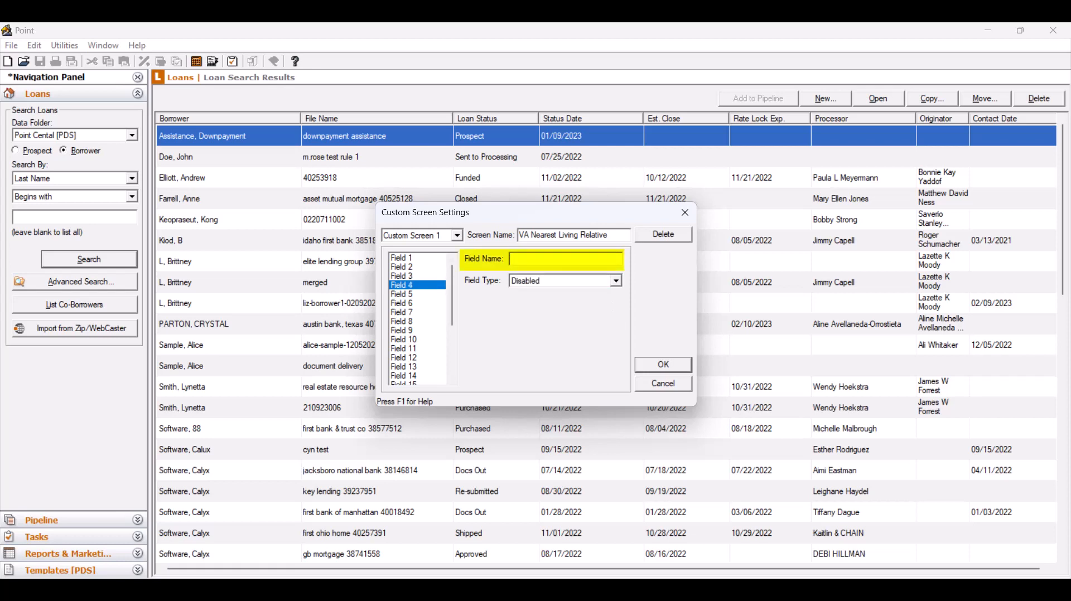
type("City")
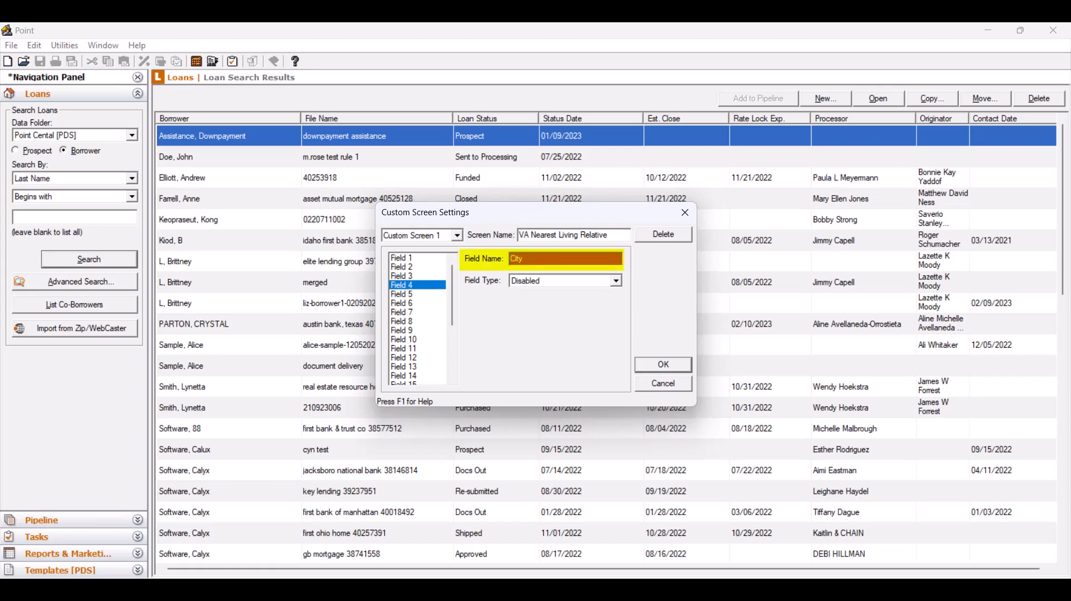
left_click(616, 281)
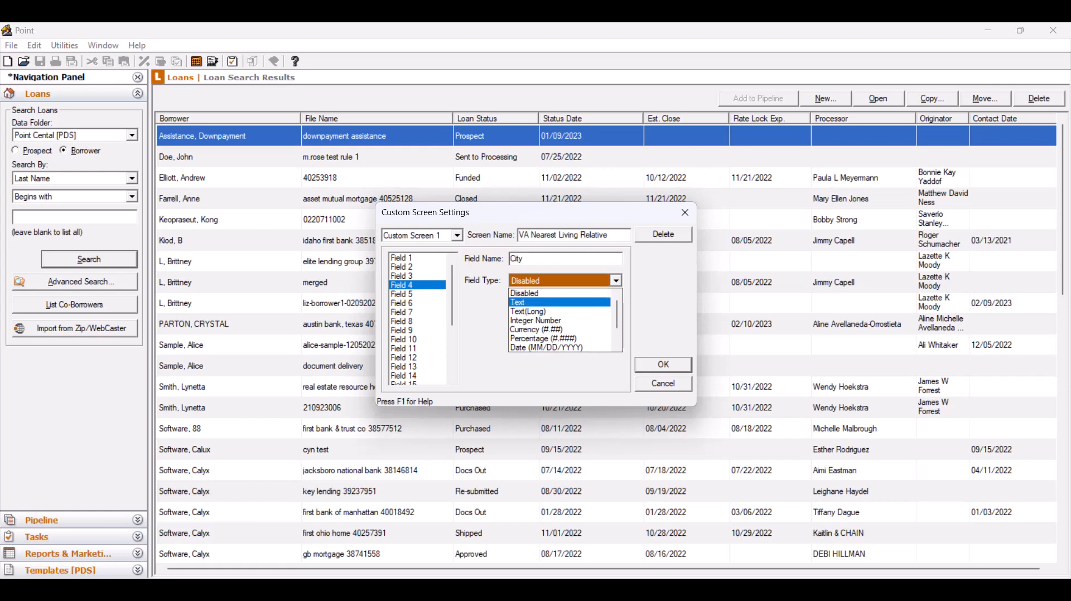
left_click(525, 302)
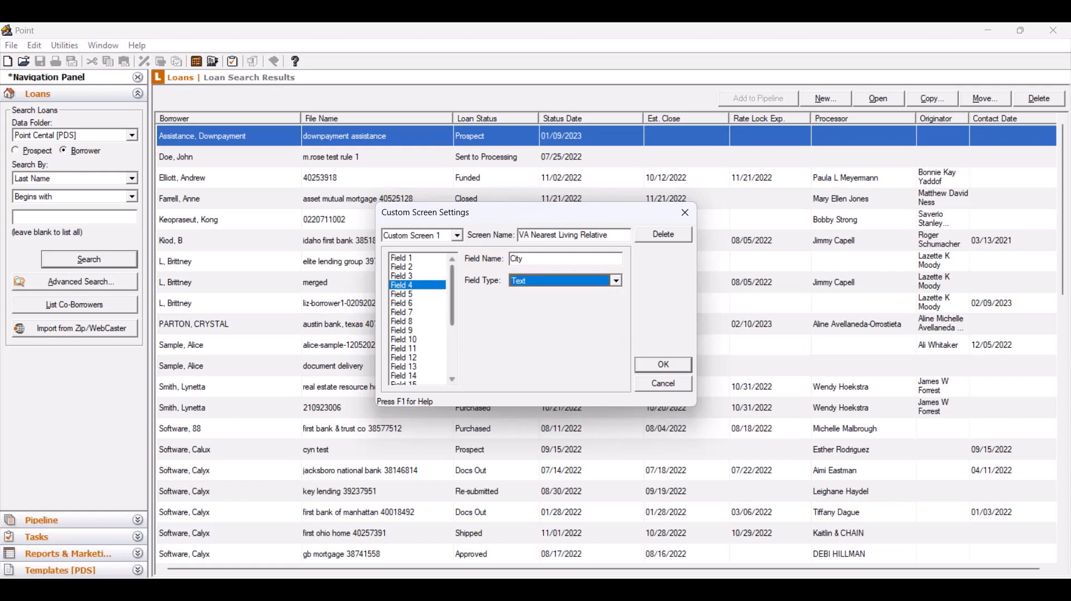
Step: Name Field 5 of the custom screen "State" and set its field type to Text
left_click(403, 294)
type("S")
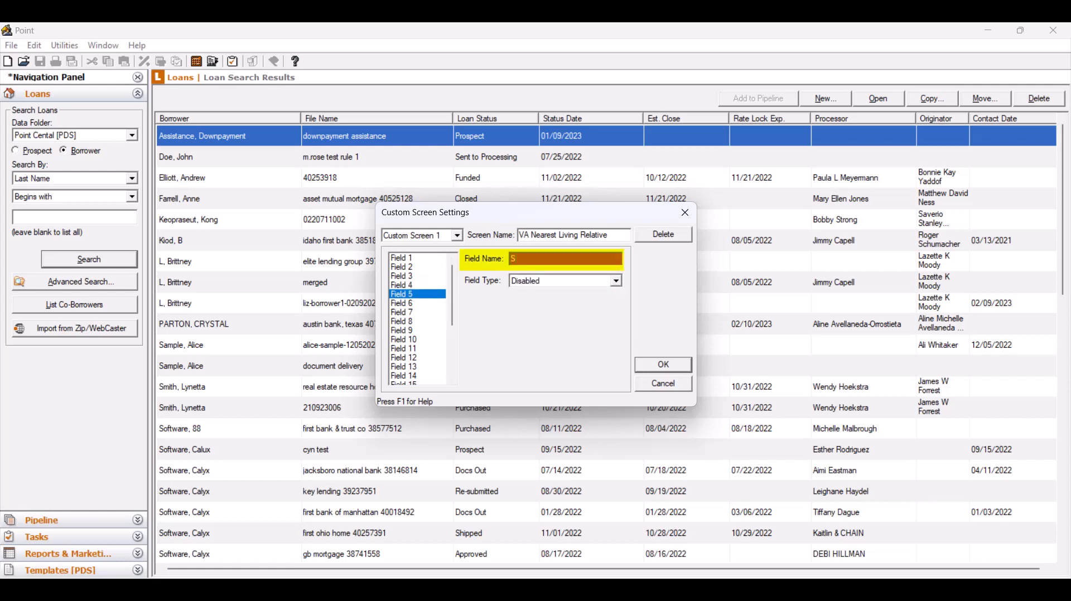
type("tate")
left_click(616, 281)
left_click(525, 303)
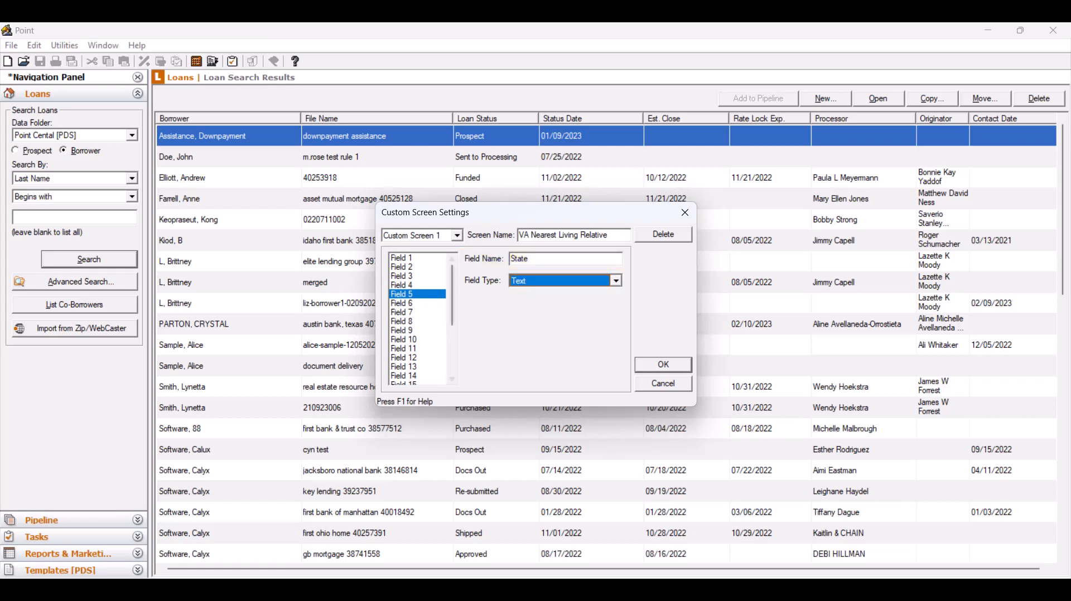
Step: Name Field 6 of the custom screen "Zip Code" and set its field type to Text
left_click(403, 303)
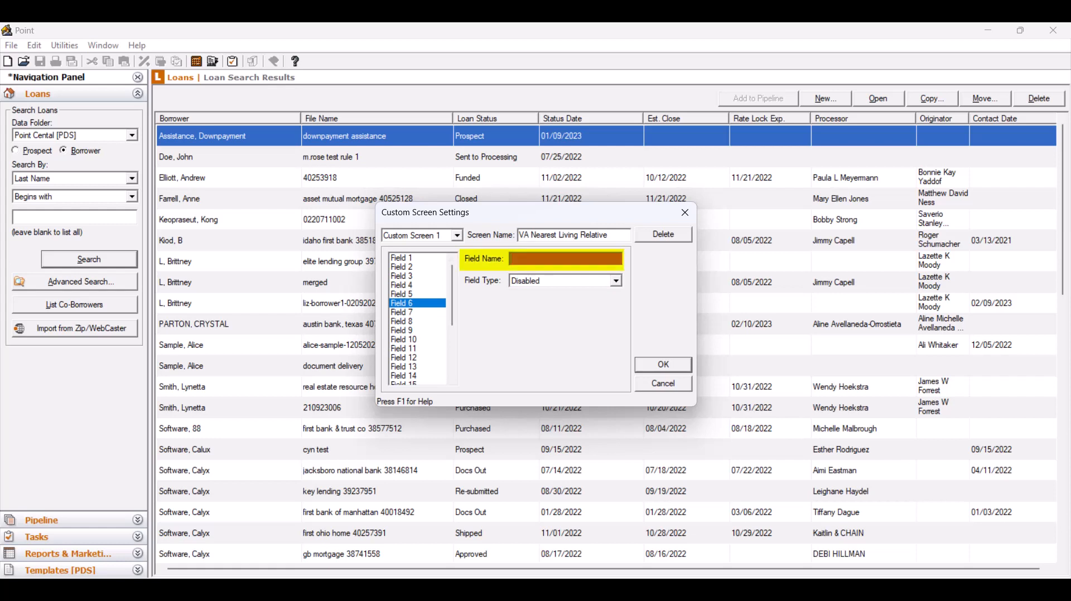
type("Zip Code")
left_click(616, 280)
left_click(525, 303)
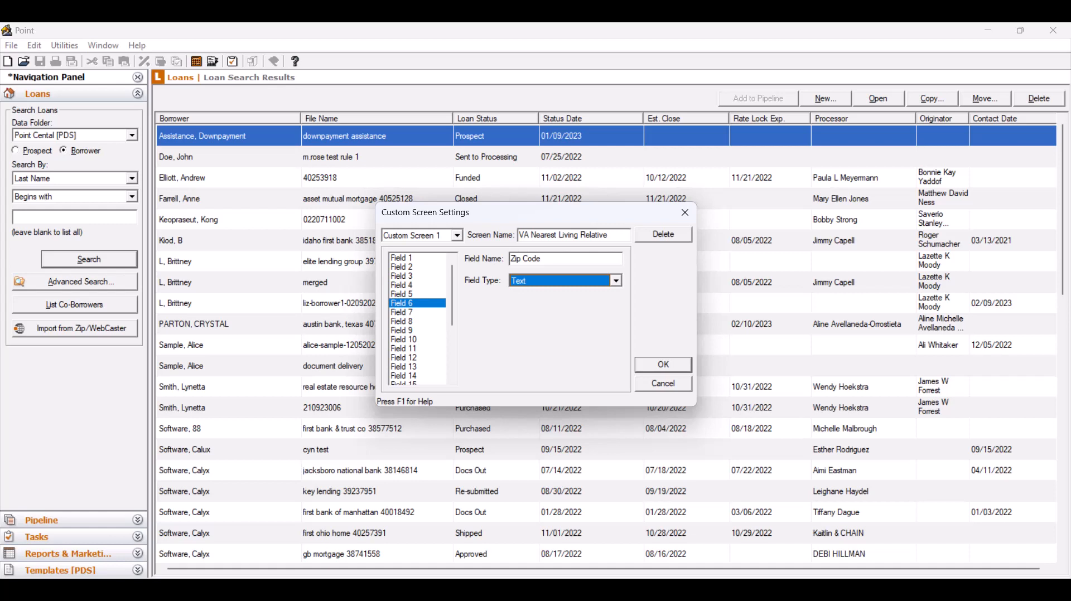
Step: Name Field 7 of the custom screen "Phone" and set its field type to Phone (###-###-####)
left_click(402, 312)
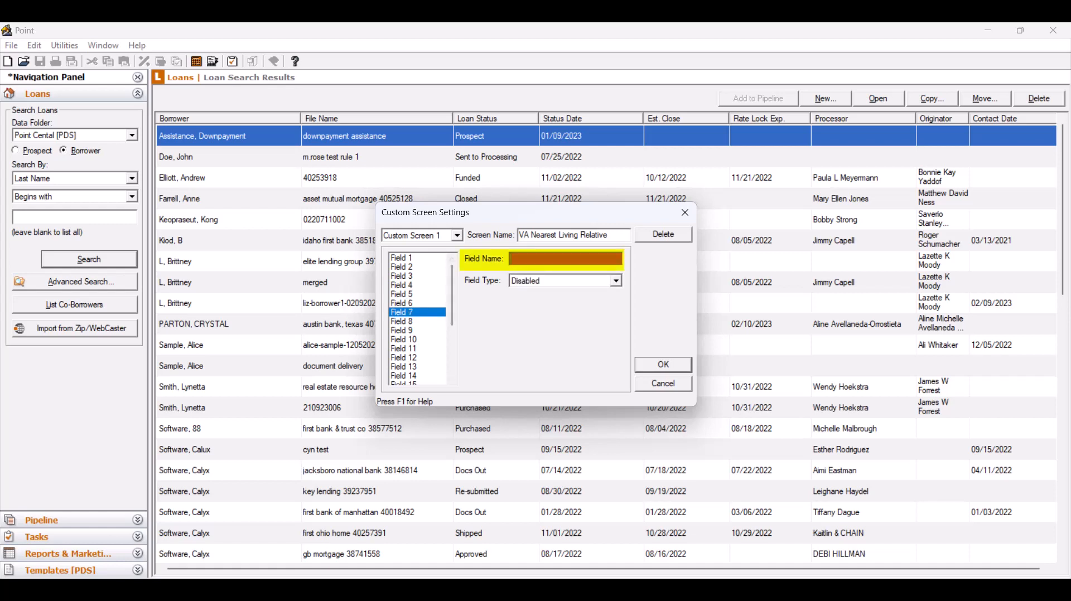
type("Phone")
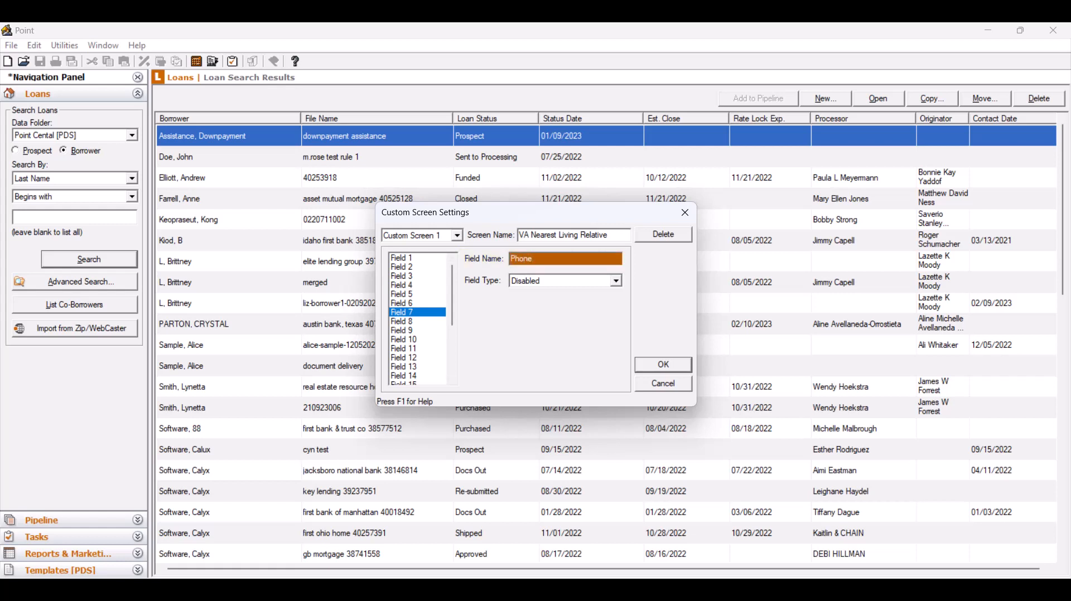
left_click(615, 281)
scroll(558, 330, "down", 3)
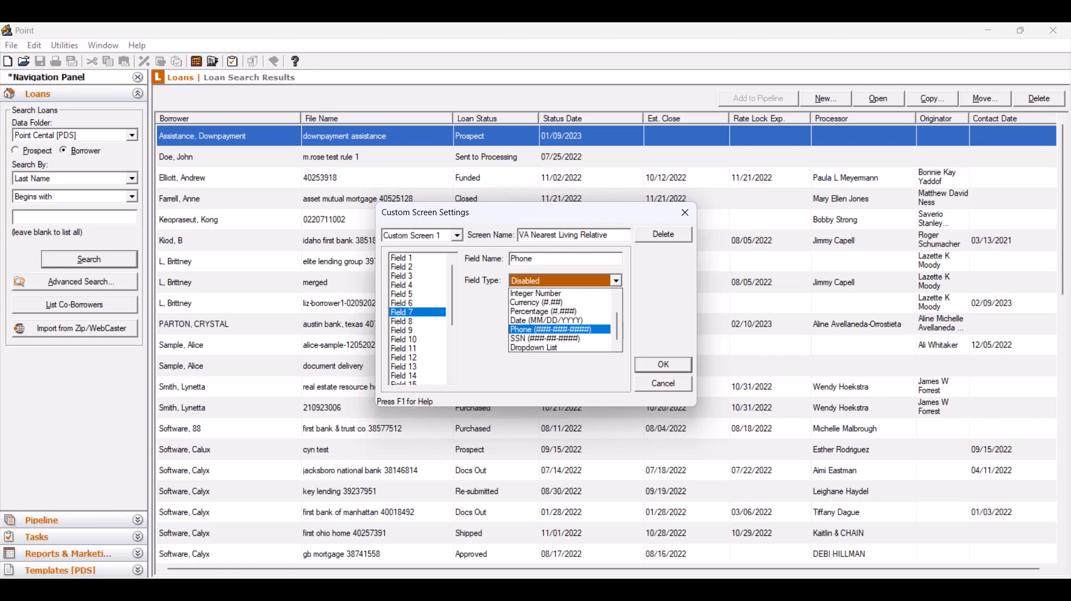
left_click(558, 329)
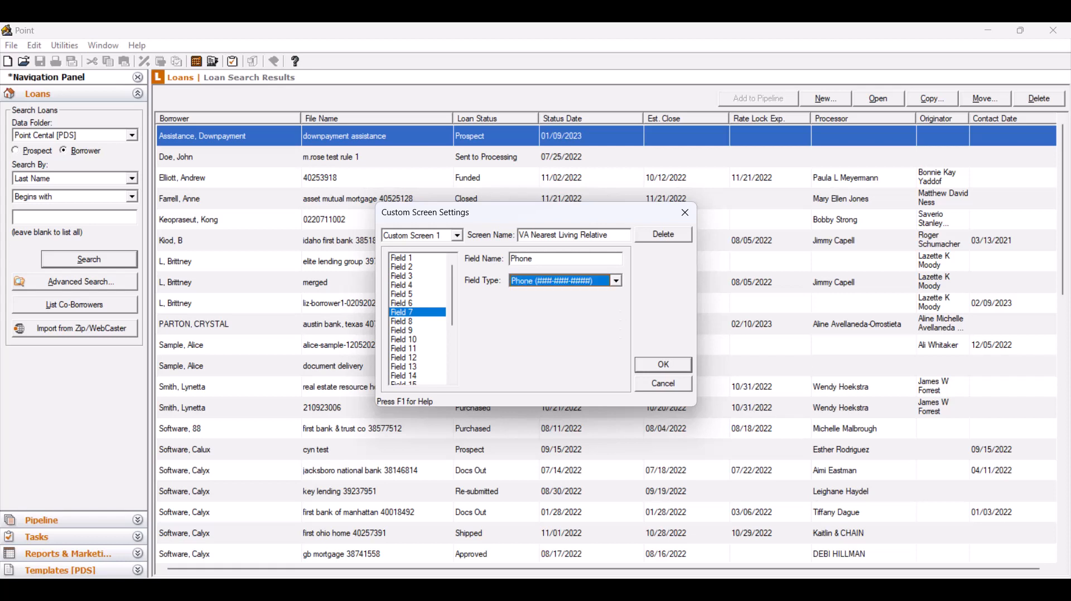
Step: Save the custom screen settings and accept the change for all loans in the organization
left_click(663, 365)
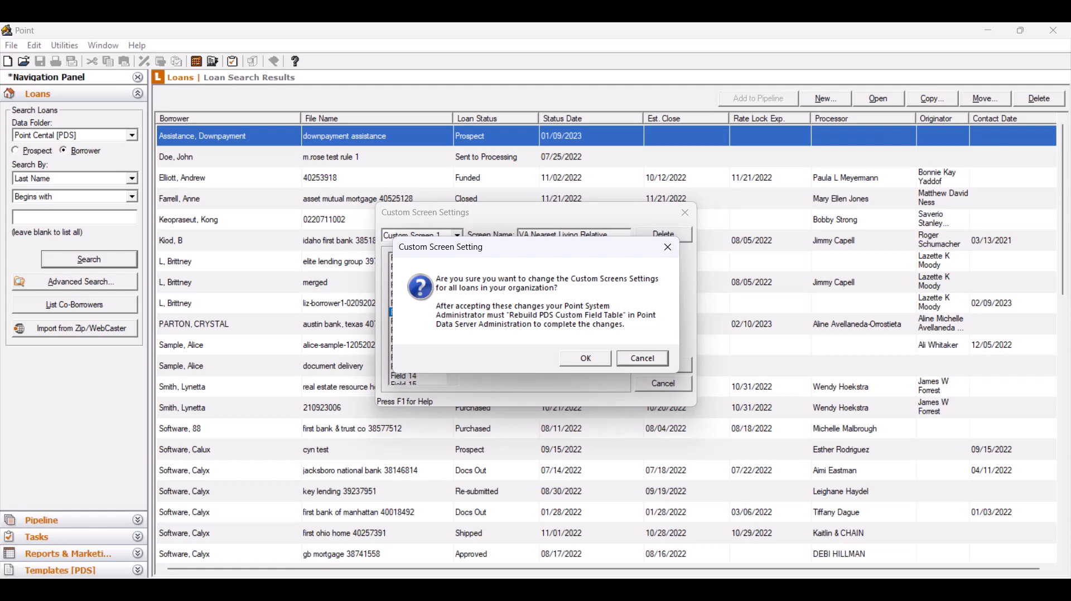
key("Tab")
key("Return")
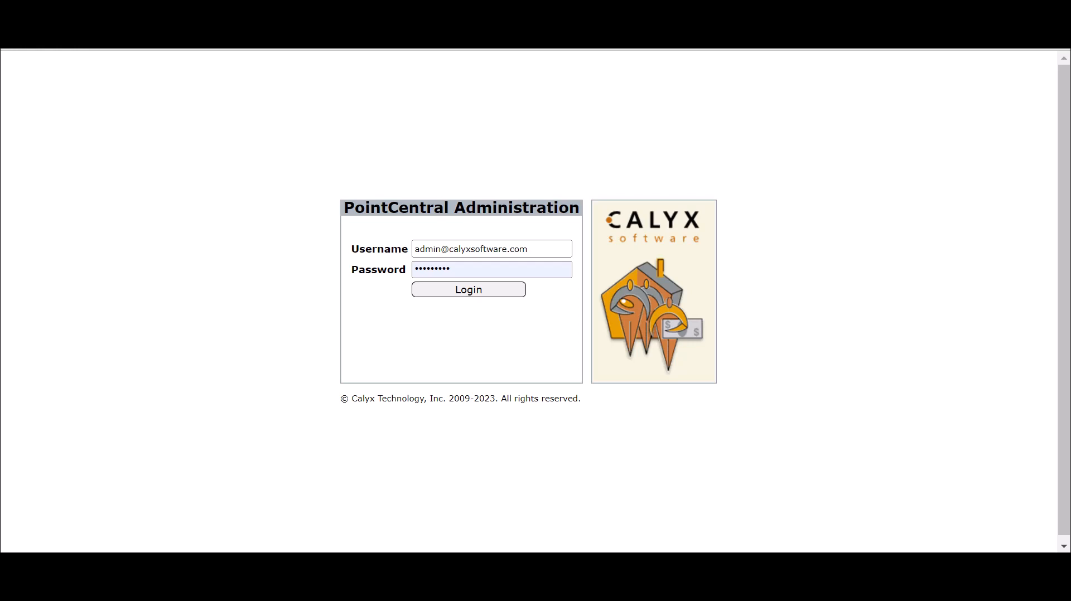
Step: Switch to PointCentral Administration, log in with the filled-in credentials, and open the Custom Fields configuration for Point fields
left_click(463, 293)
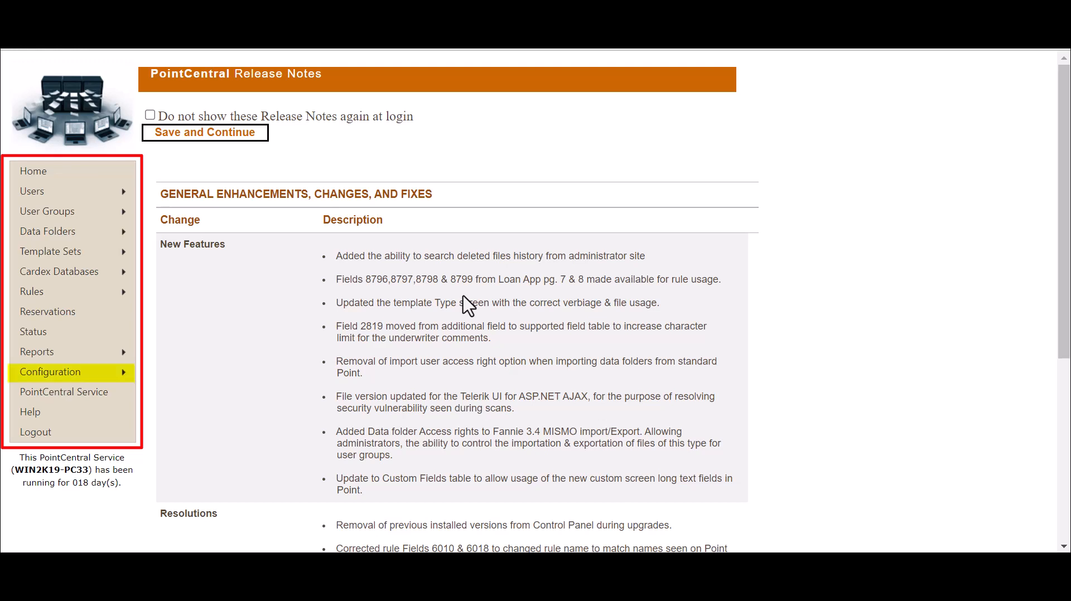
mouse_move(74, 380)
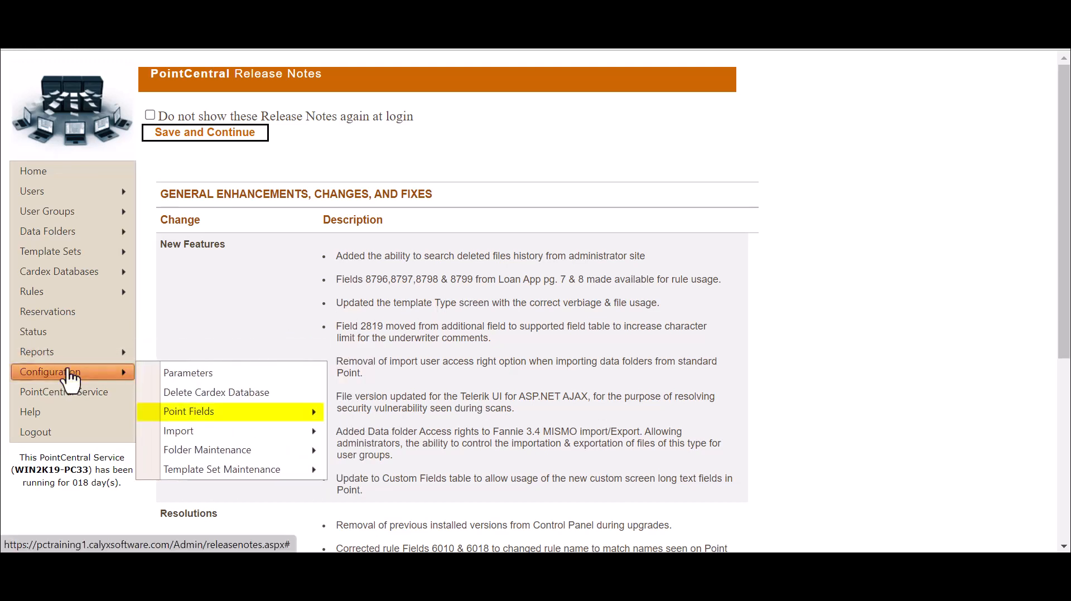
mouse_move(192, 417)
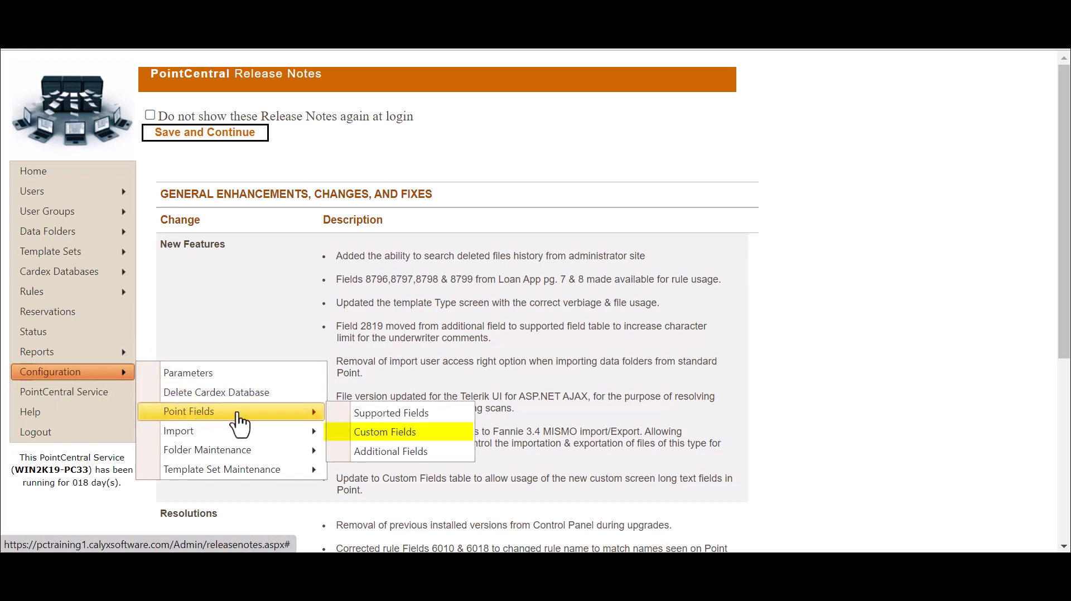
left_click(453, 444)
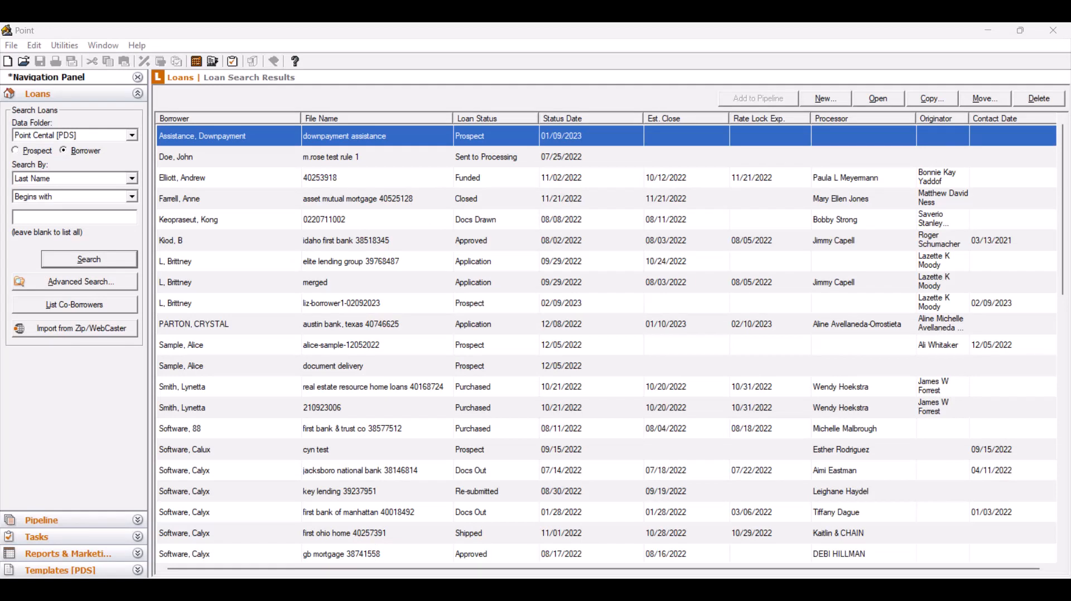
Step: Switch to Point, open the sample borrower's loan file ending in 12052022, and display its VA Nearest Living Relative form
left_click(341, 345)
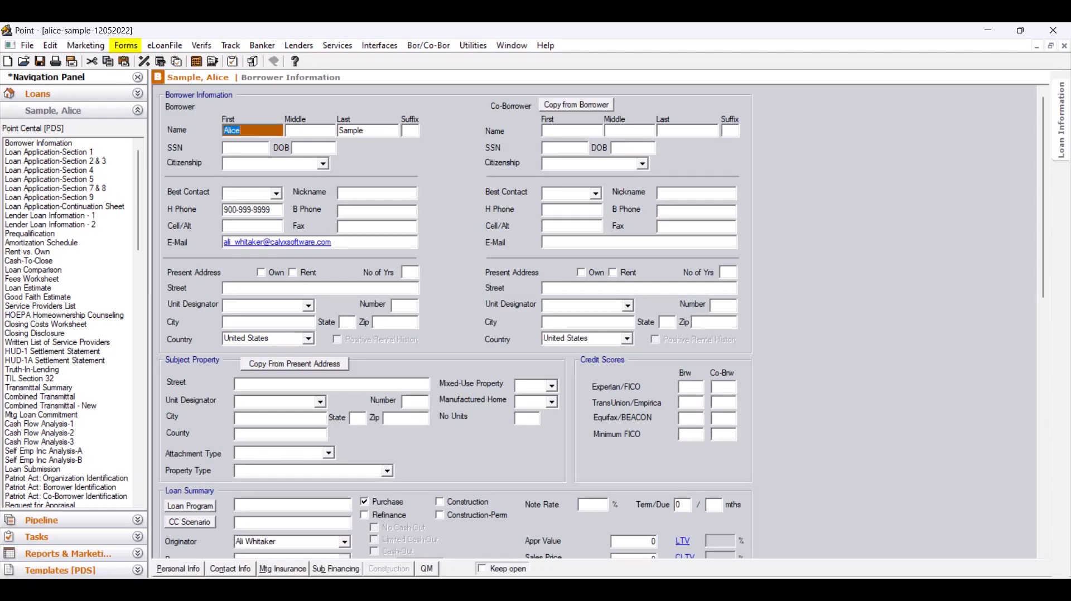
left_click(126, 45)
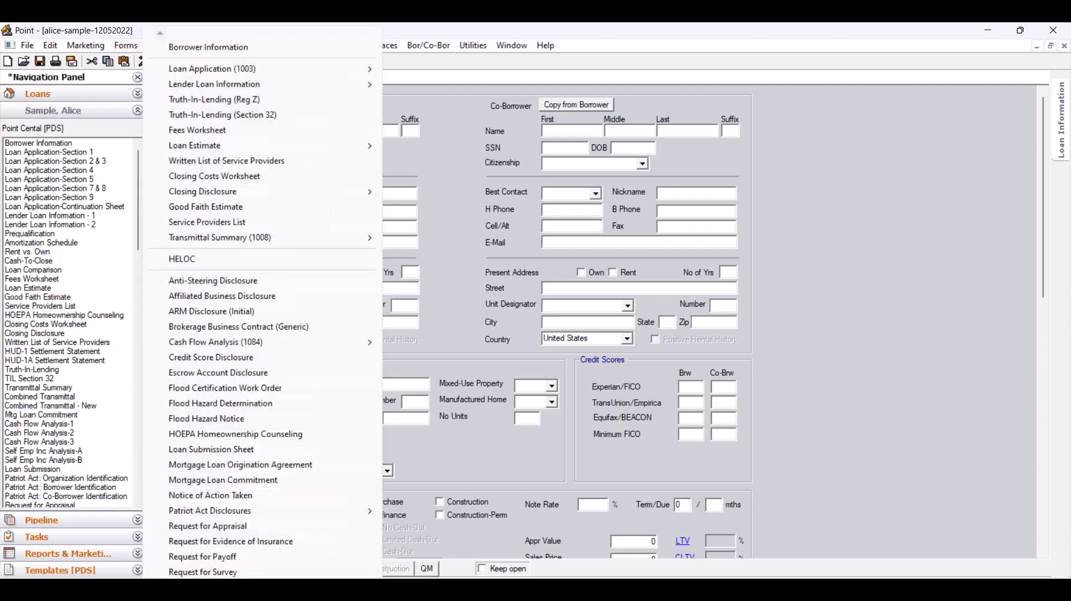
scroll(263, 312, "down", 8)
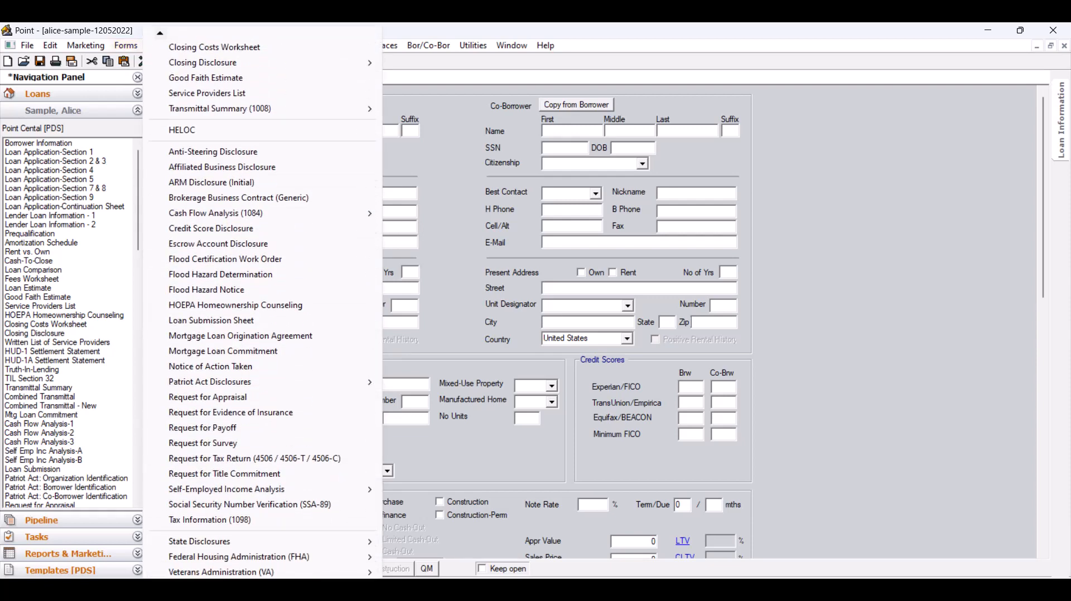
left_click(254, 458)
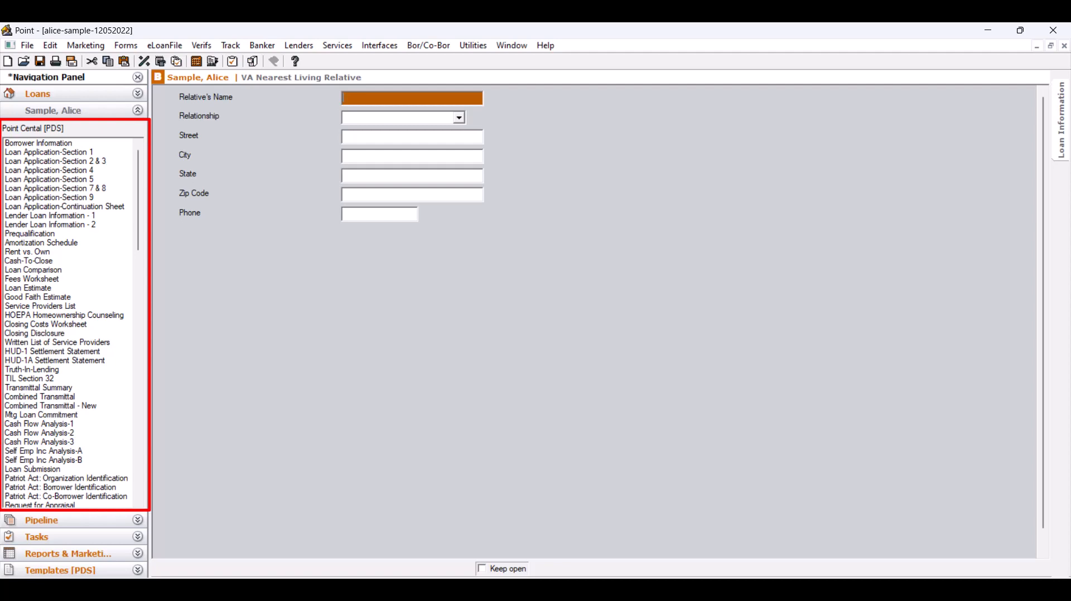
Step: Customize the Borrower shortcut bar by moving the VA Nearest Living Relative form to the start of the list
left_click_drag(138, 200, 138, 446)
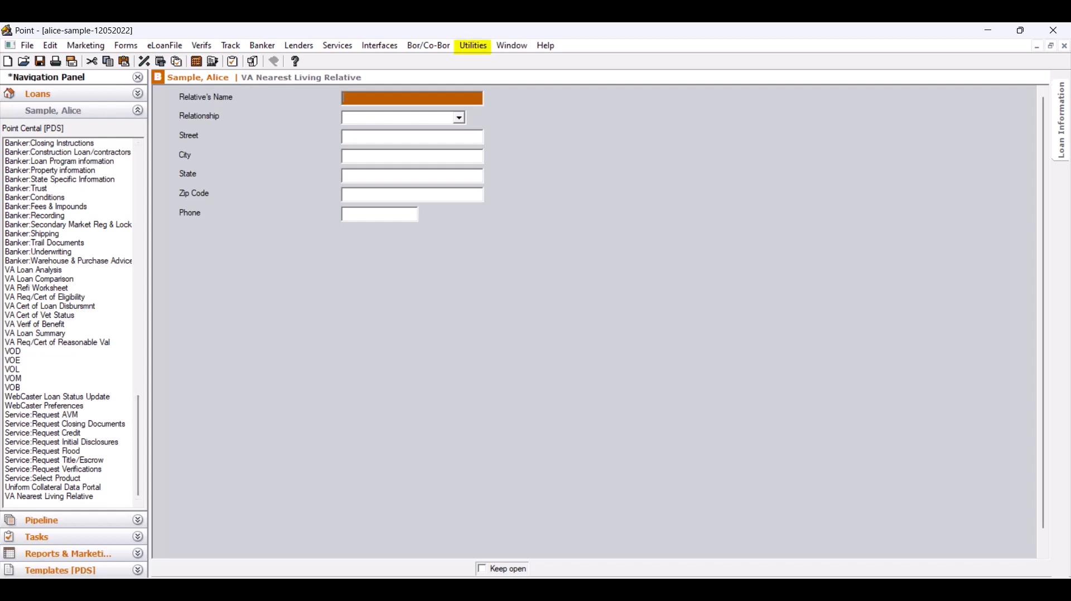
left_click(473, 46)
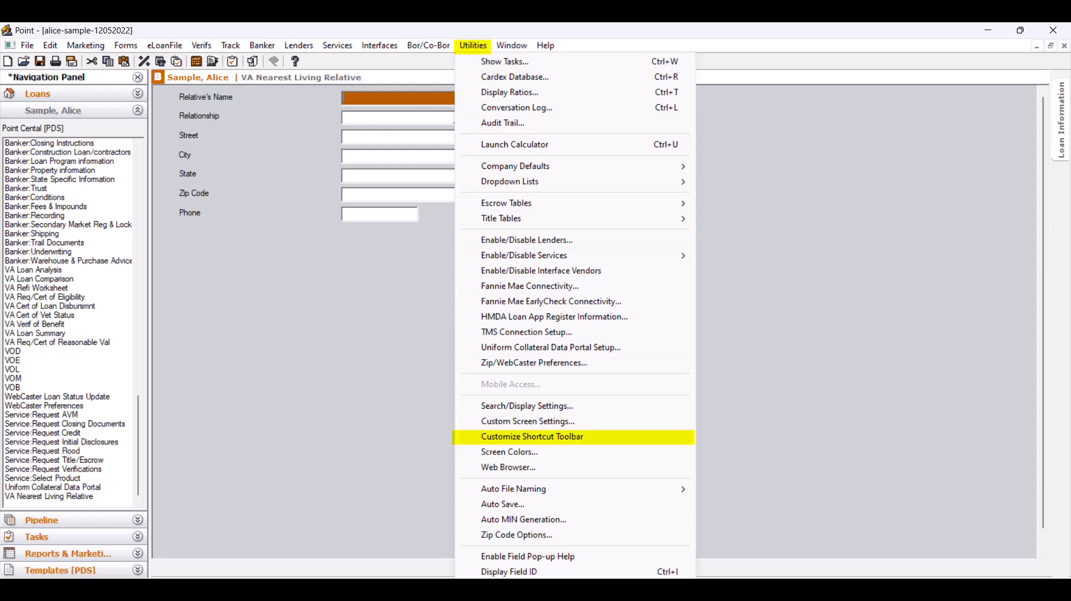
left_click(532, 436)
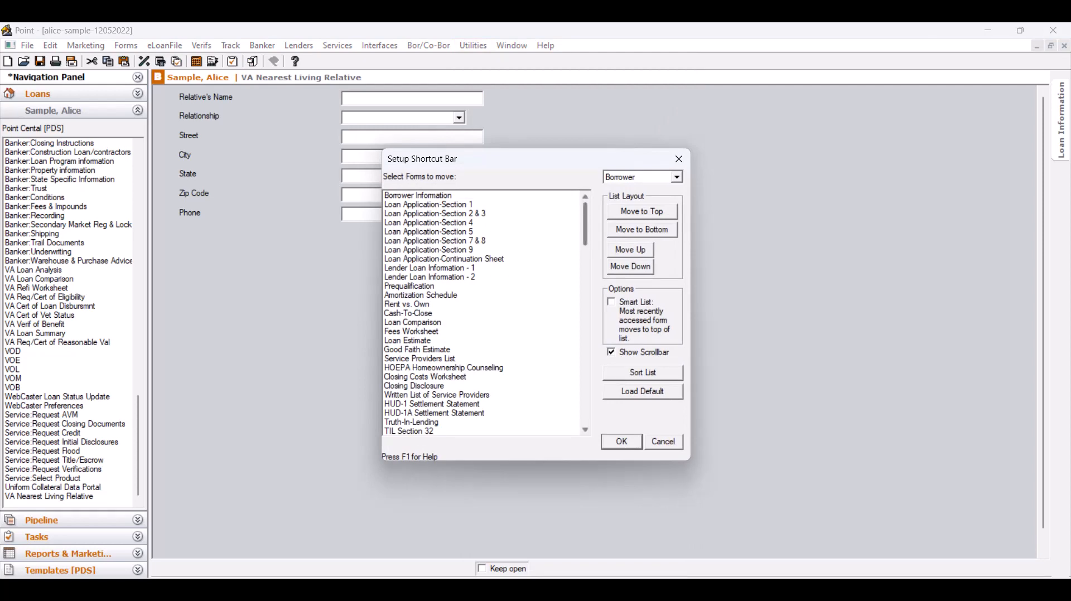
scroll(483, 312, "down", 20)
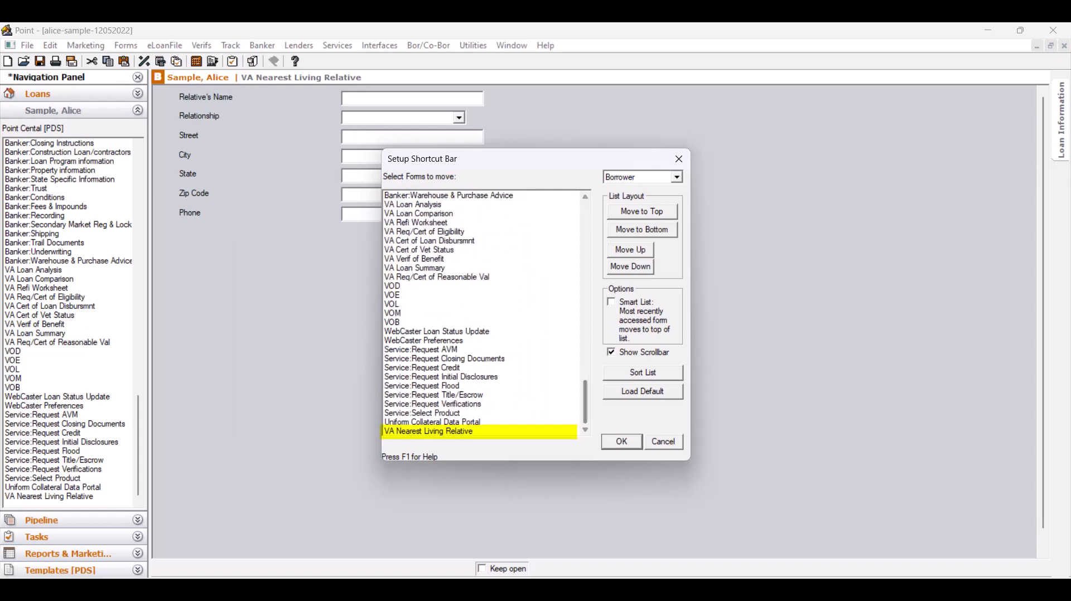
left_click(429, 431)
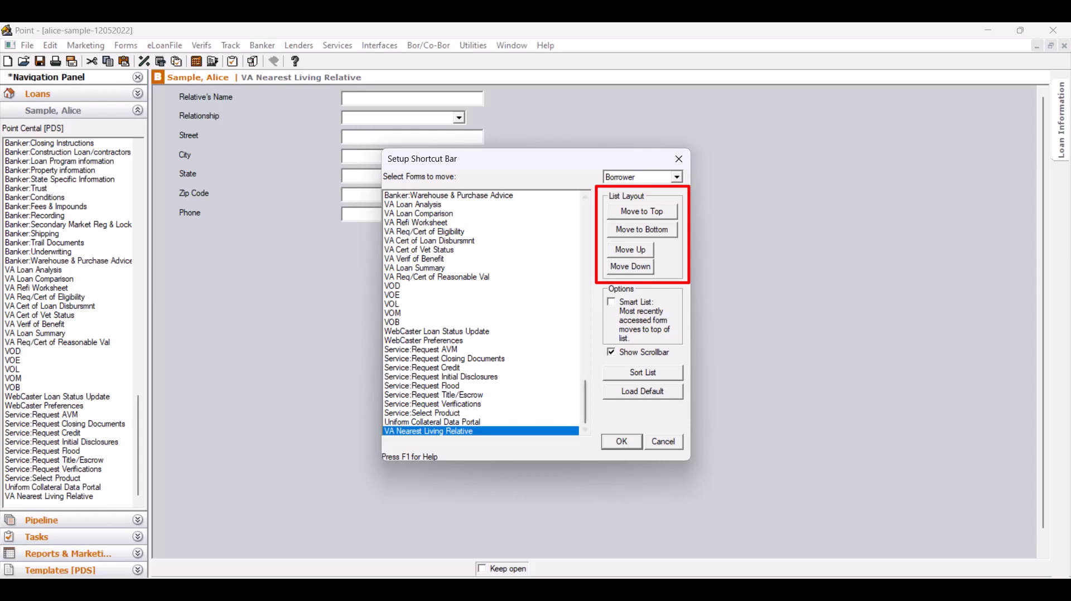
left_click(643, 211)
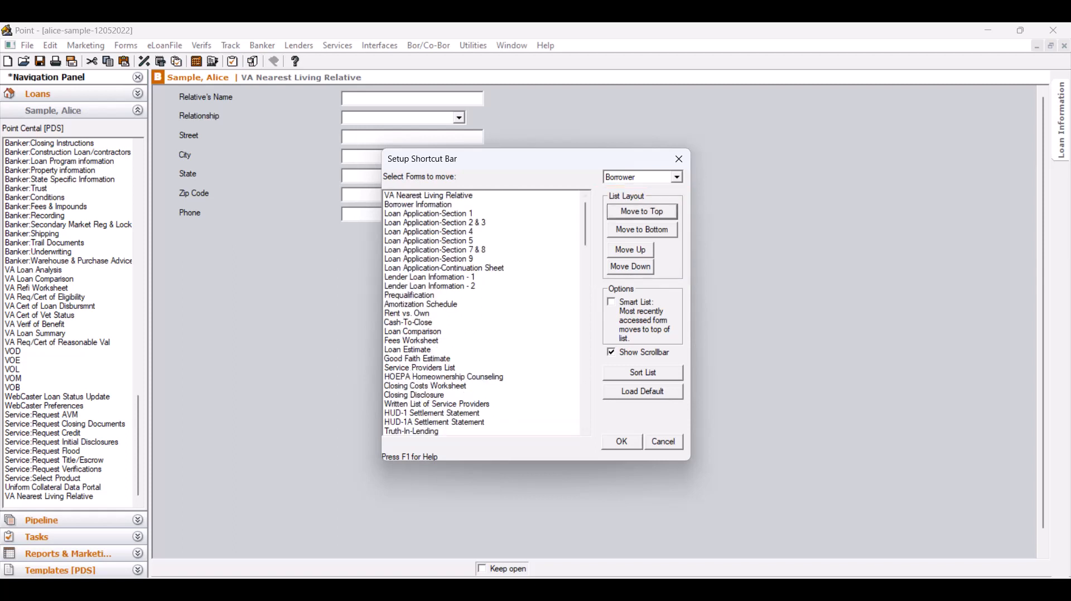
Step: Reposition VA Nearest Living Relative directly below Lender Loan Information - 2 in the shortcut list and apply the layout
left_click(429, 195)
left_click(631, 266)
left_click(631, 266)
left_click(630, 267)
left_click(631, 266)
left_click(630, 267)
left_click(630, 267)
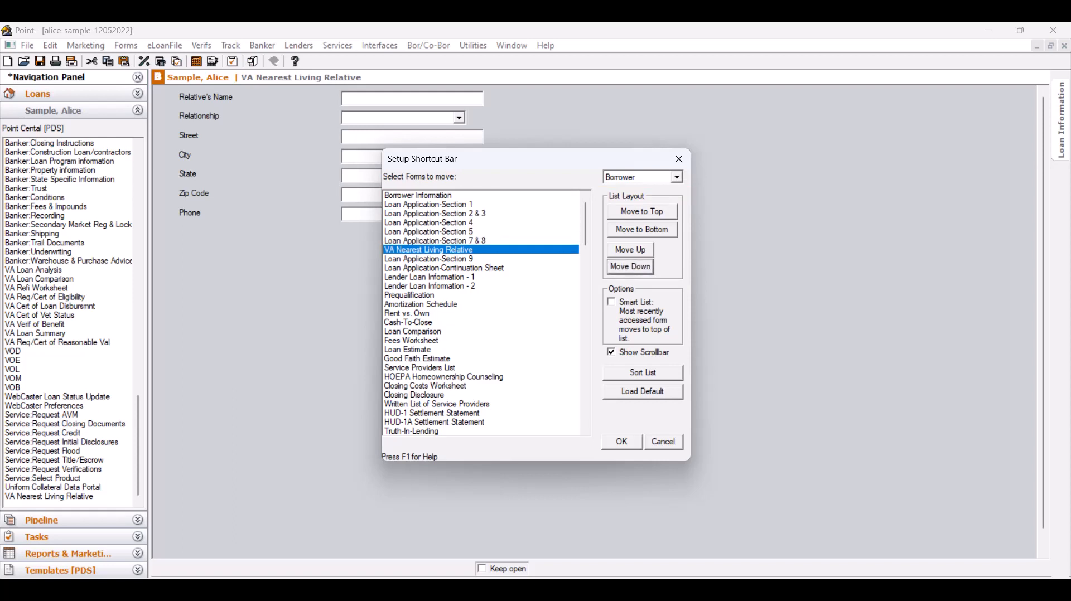
left_click(630, 266)
left_click(631, 267)
left_click(630, 267)
left_click(630, 267)
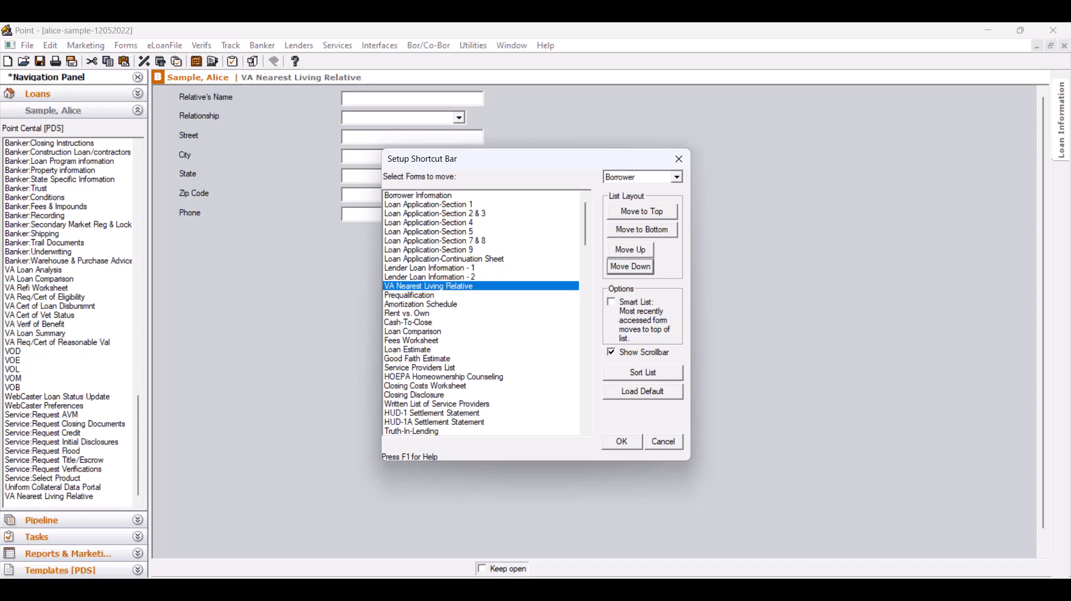
left_click(622, 442)
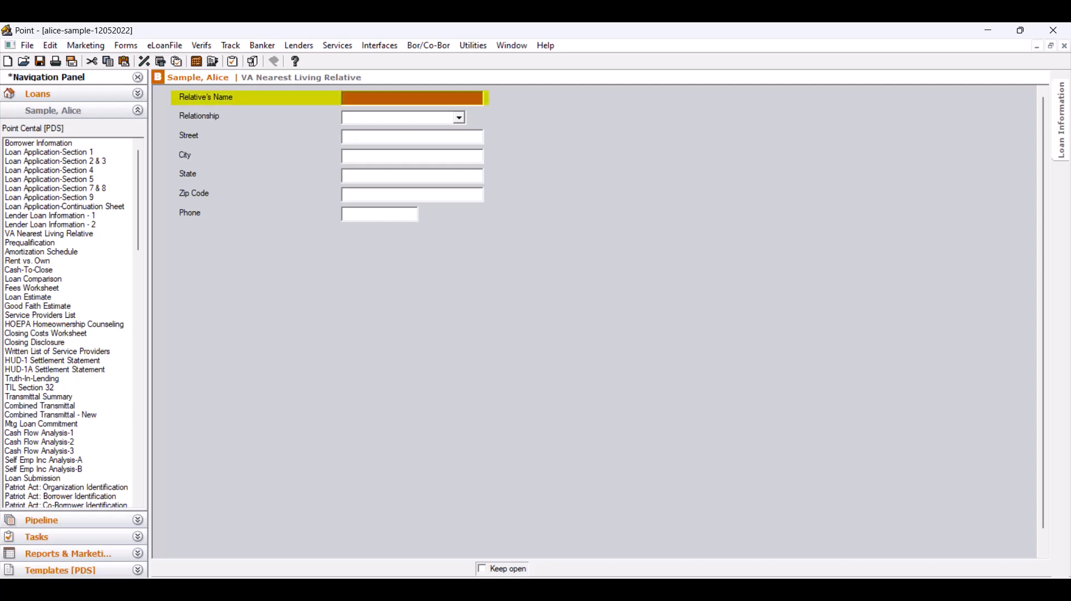
Step: Enter the relative's full name on the VA Nearest Living Relative form and set Relationship to Father
key("Tab")
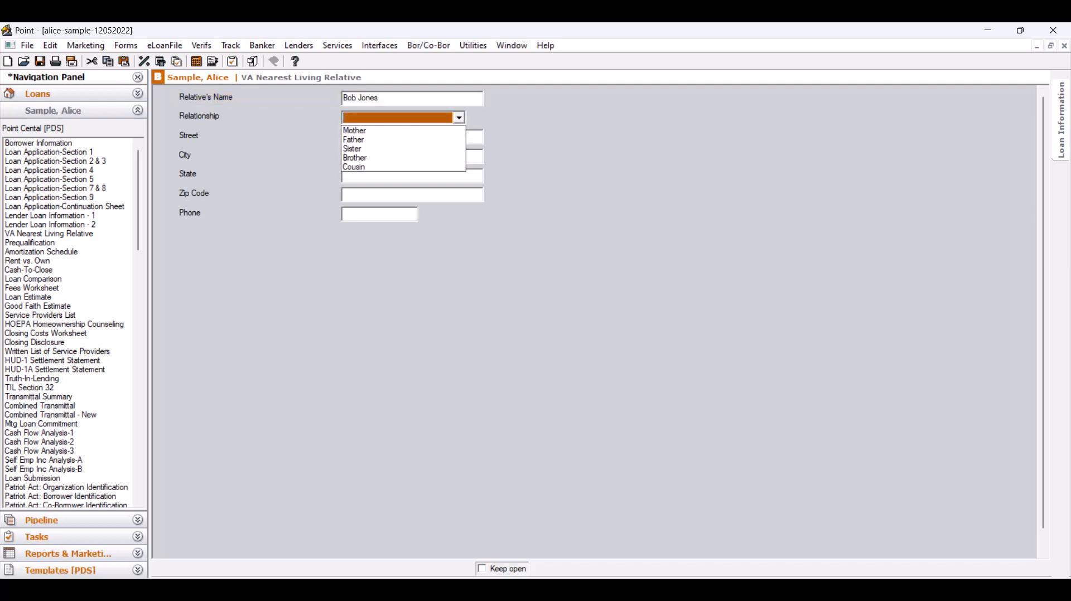
key("Down")
key("Down")
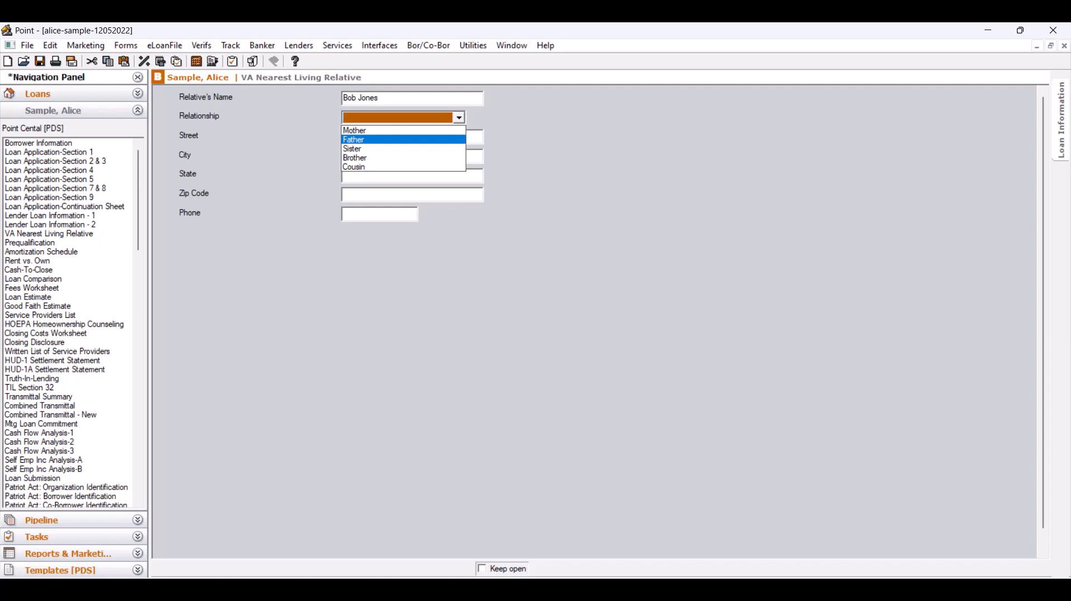
key("Return")
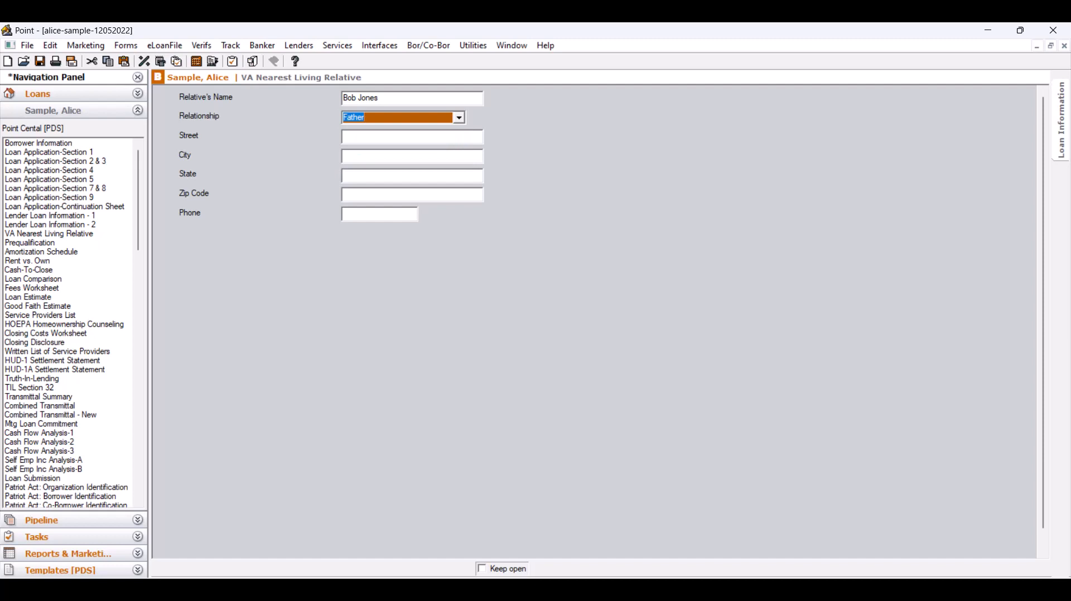
key("Tab")
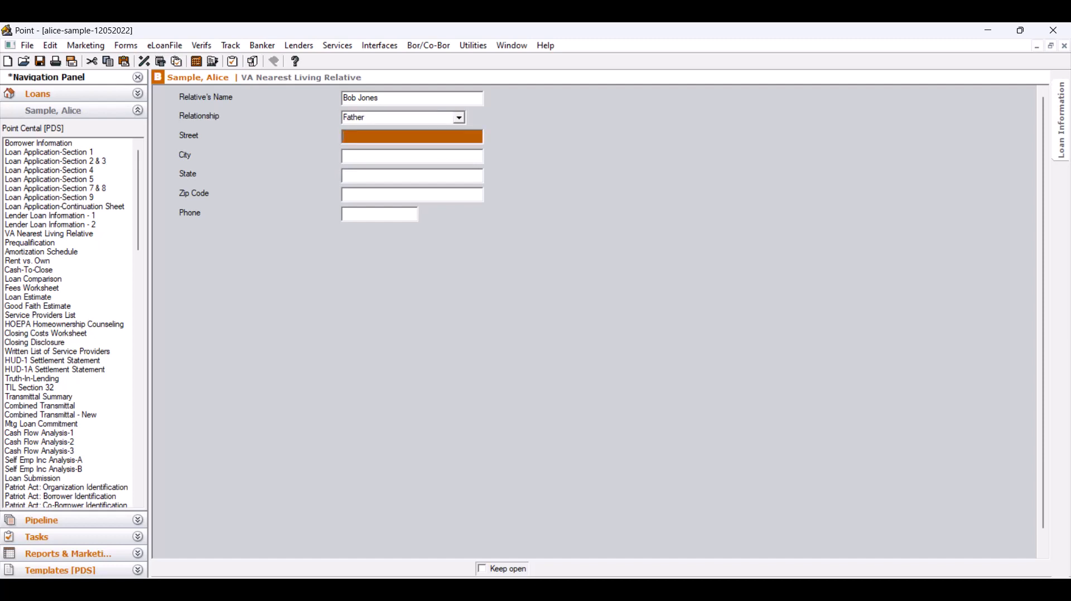
Step: Fill in the relative's street, city, state, zip code and phone number
type("123 Main")
key("Tab")
type("Dallas")
key("Tab")
type("TX")
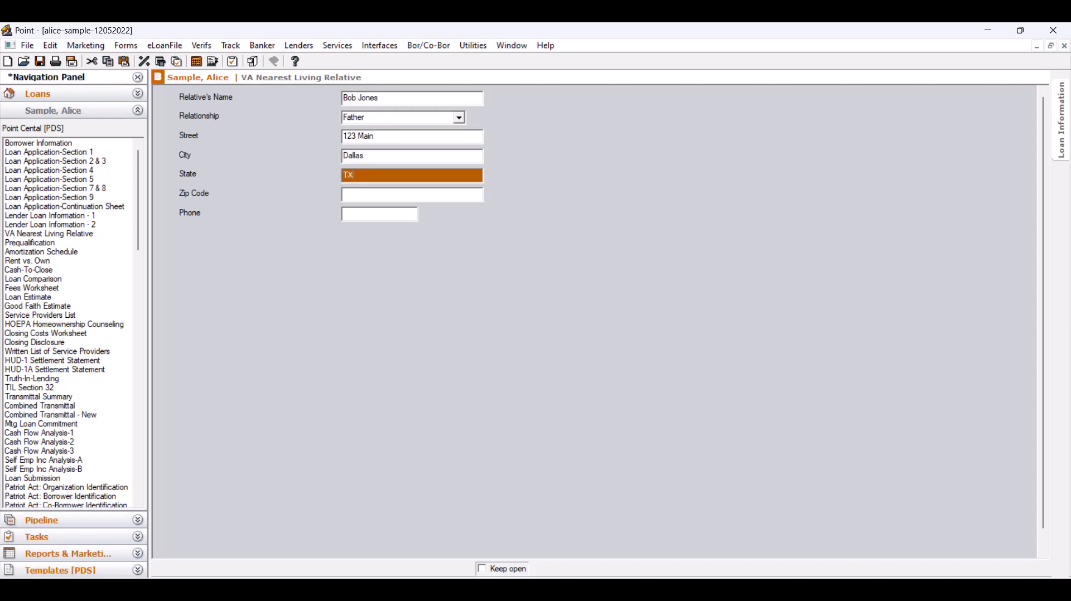
key("Tab")
type("75244")
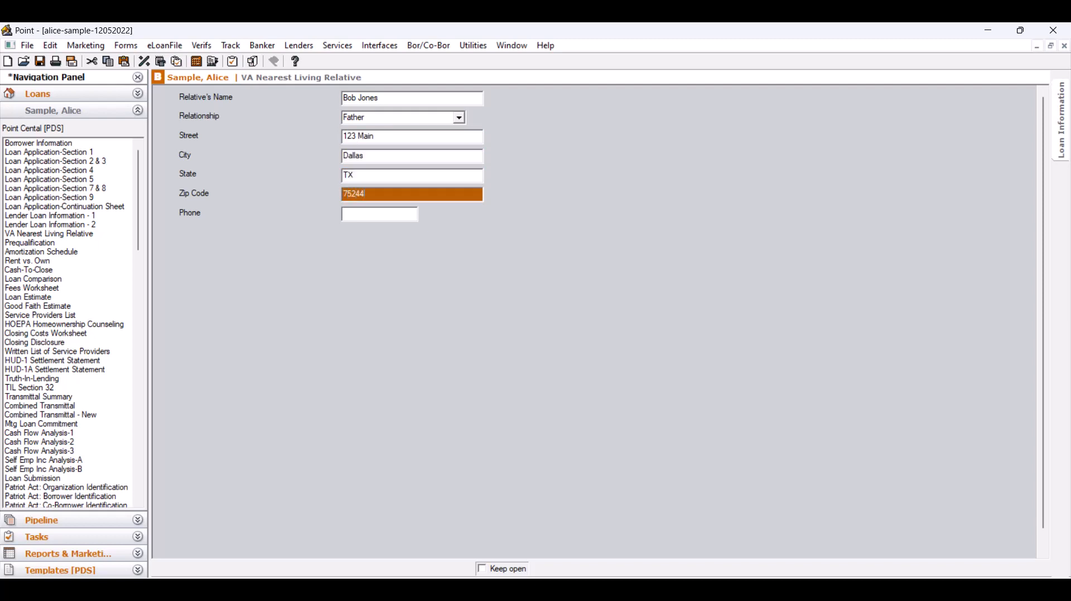
key("Tab")
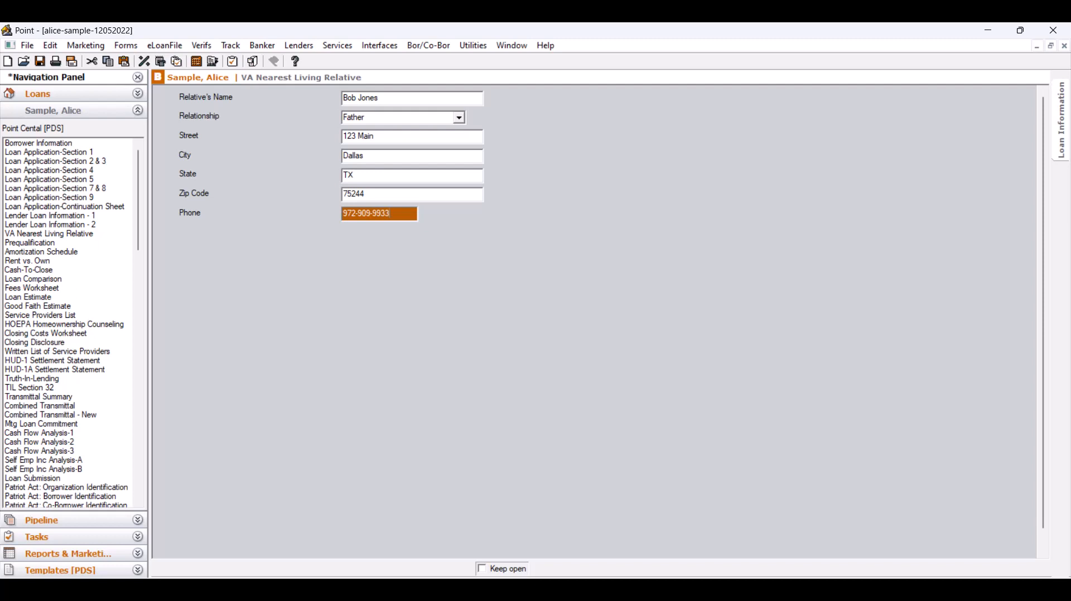
Step: Save the loan file and close it to return to the loan search results
left_click(41, 62)
key("alt+f")
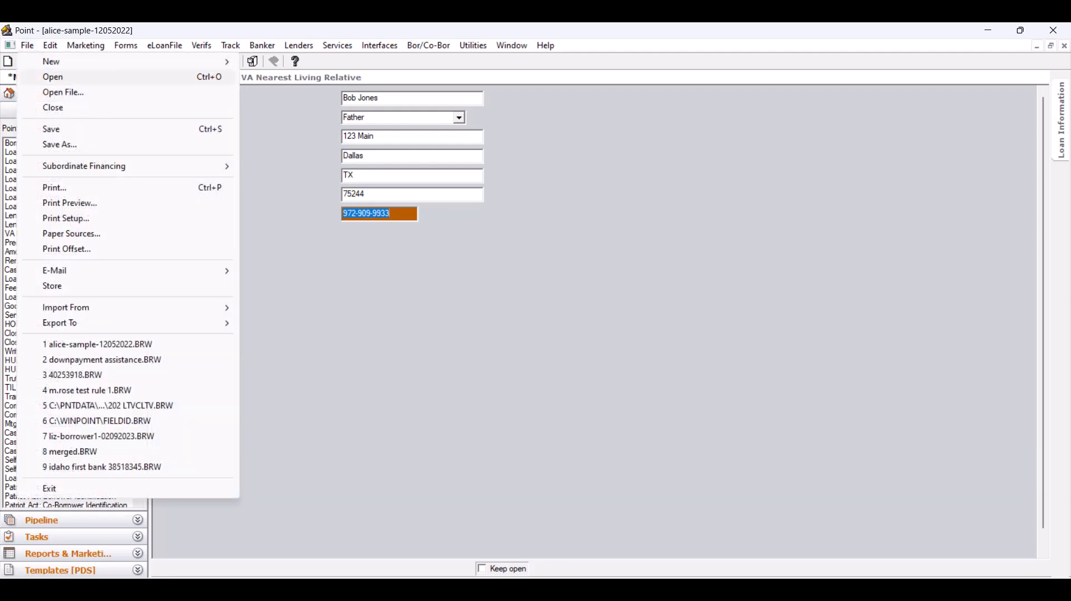
key("Return")
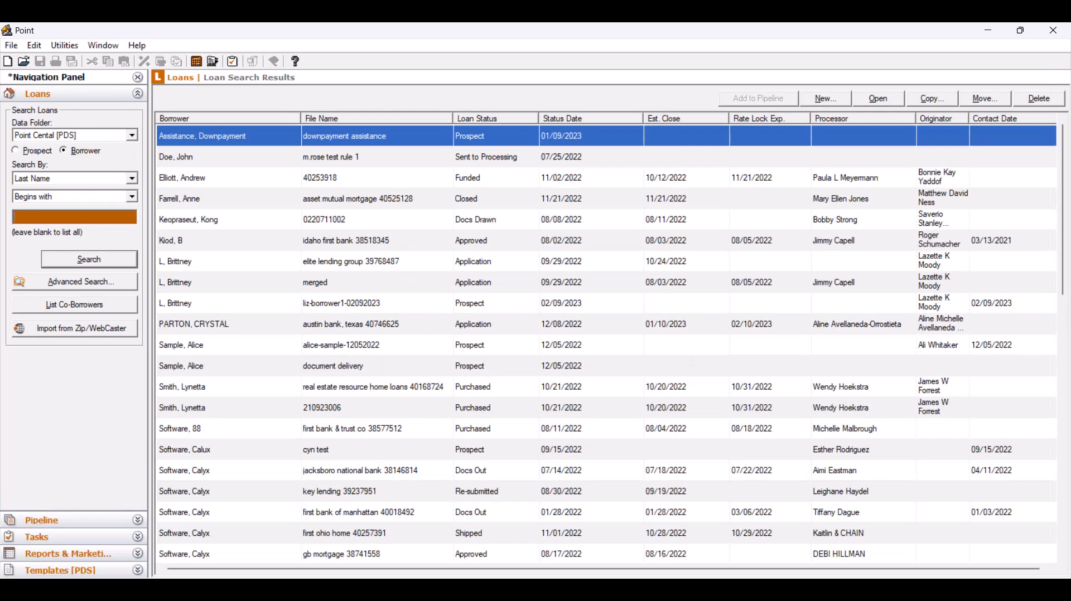
Step: Load the borrower Field ID file and open its VA Nearest Living Relative form to examine the custom field IDs
key("alt+u")
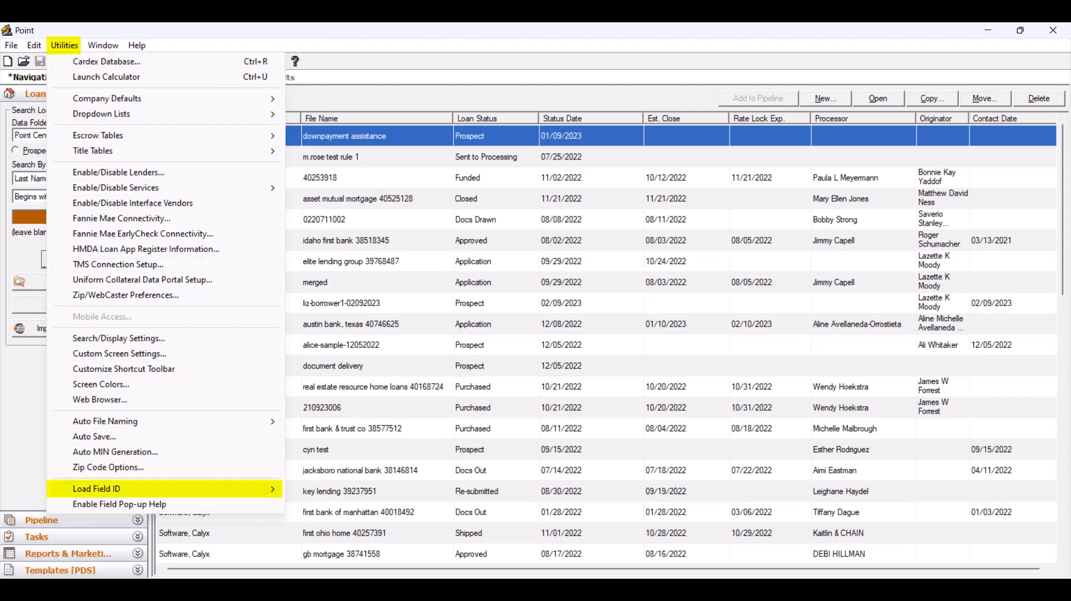
key("Right")
key("Down")
key("Return")
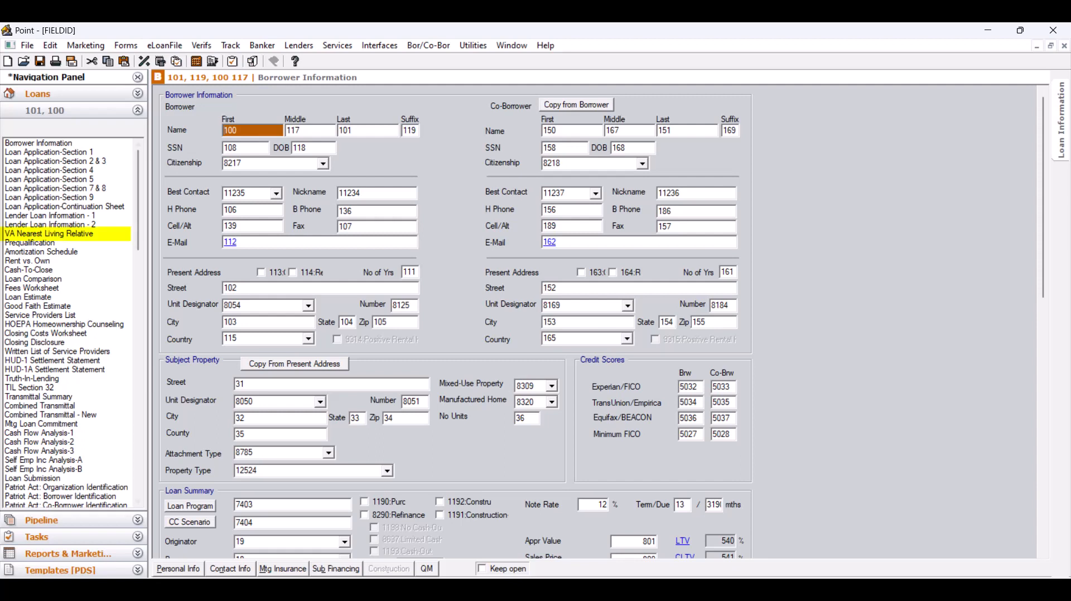
left_click(49, 233)
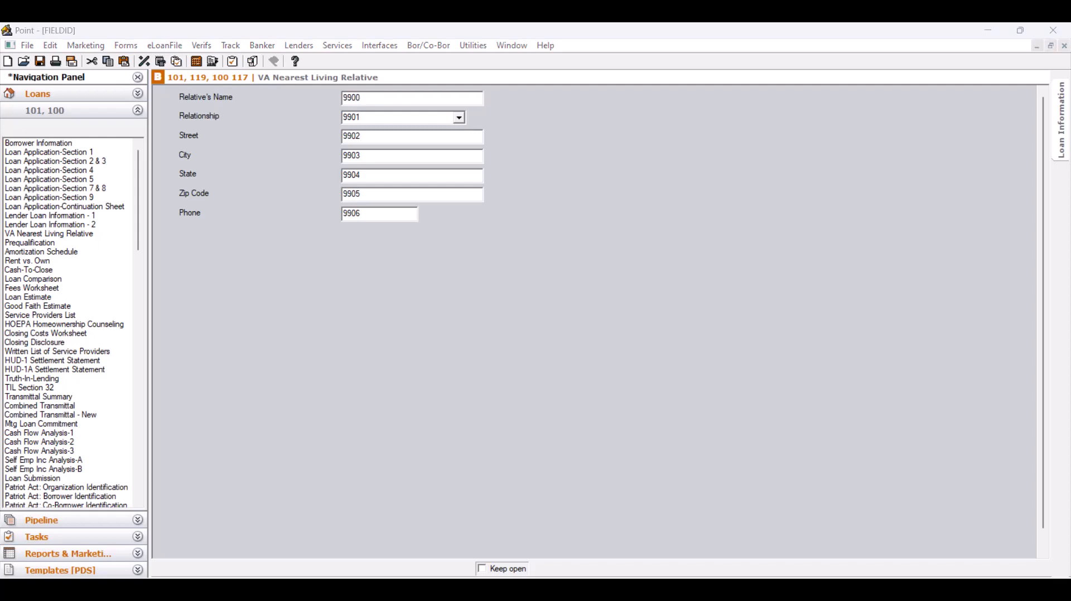
Step: Close the Field ID file and create a new Report & Marketing template titled "-VA Nearest Living Relative"
left_click(27, 46)
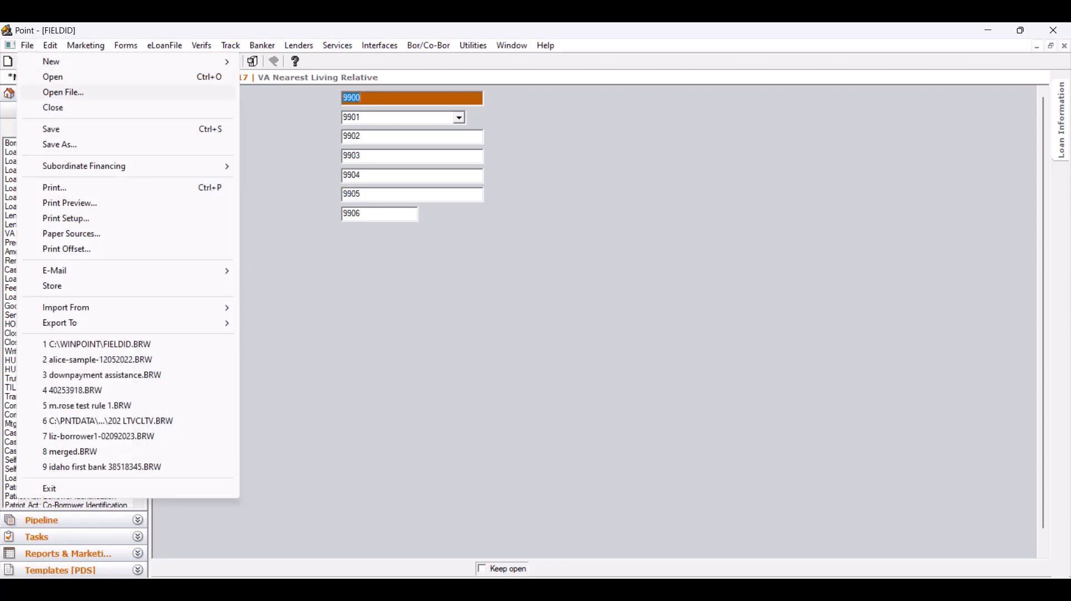
left_click(53, 107)
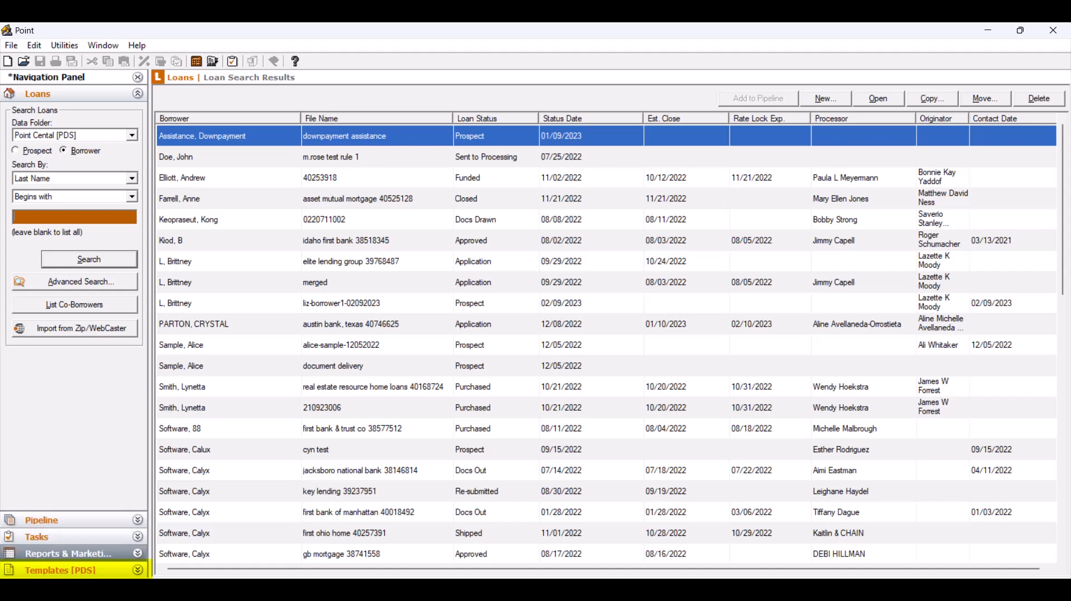
left_click(58, 570)
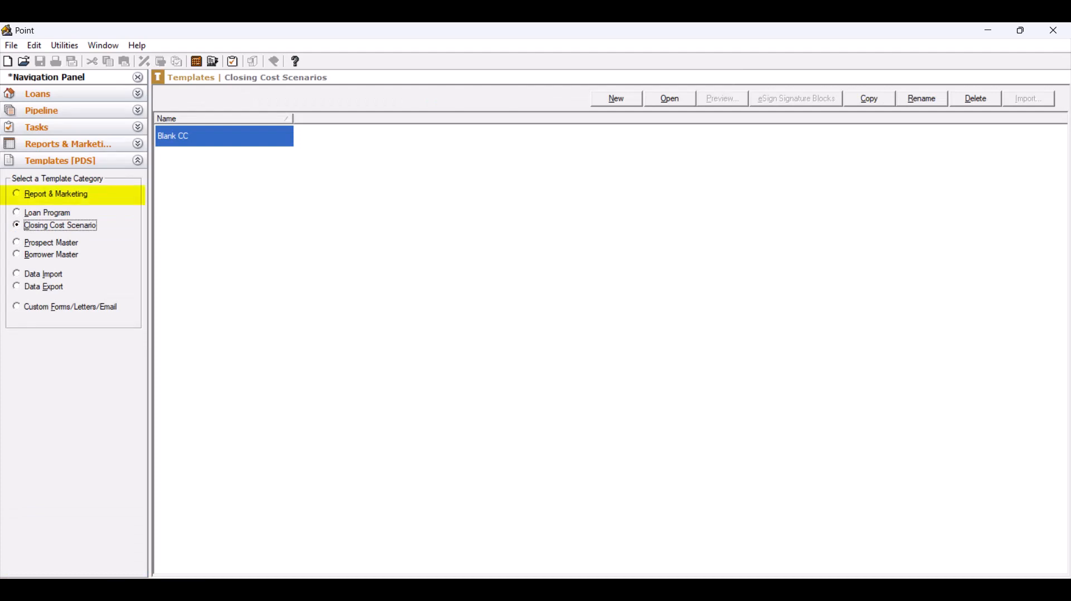
left_click(56, 194)
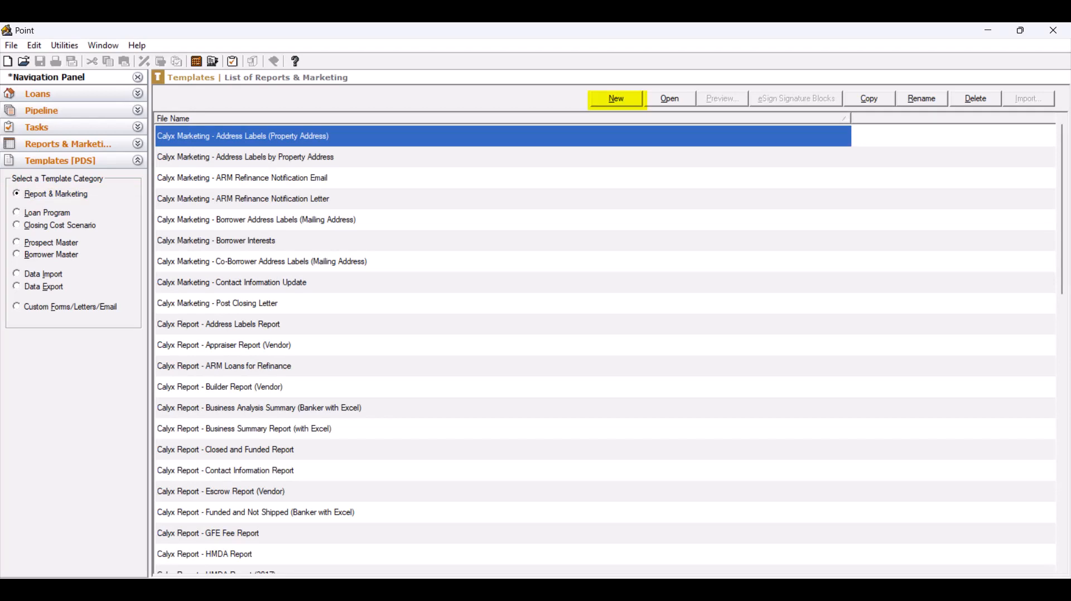
left_click(616, 99)
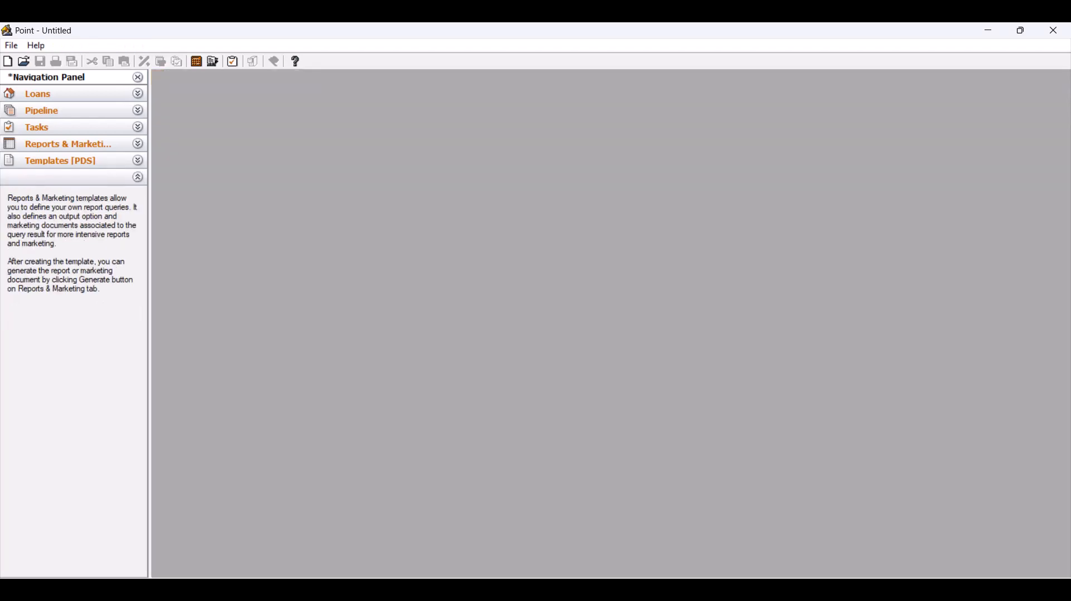
type("VA")
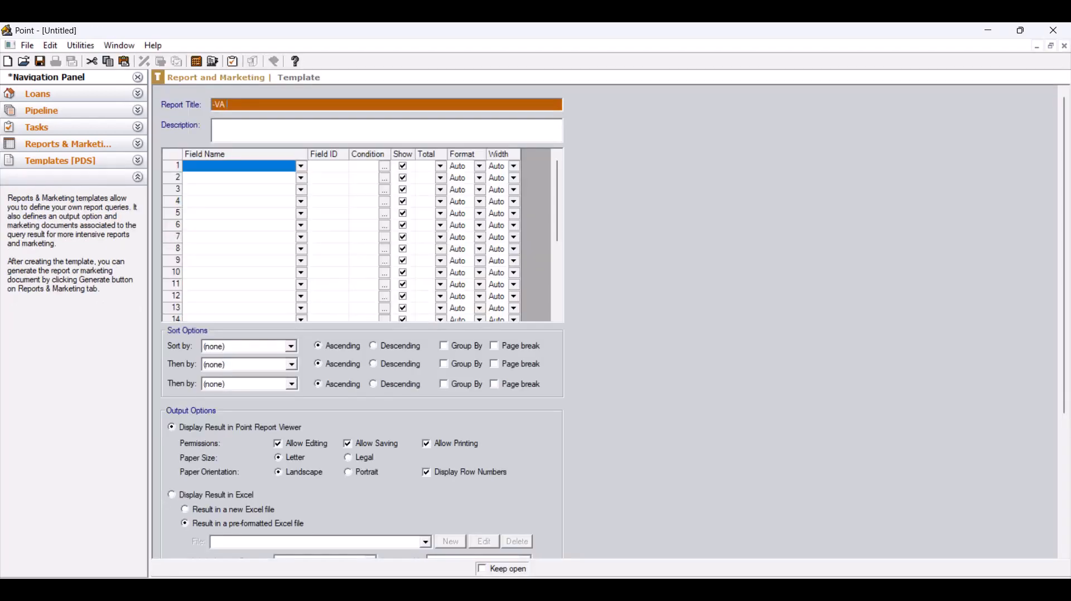
type(" Nearest Living Relative")
Step: Add Relative's Name with field ID 9900 as the first field of the report template
left_click(239, 167)
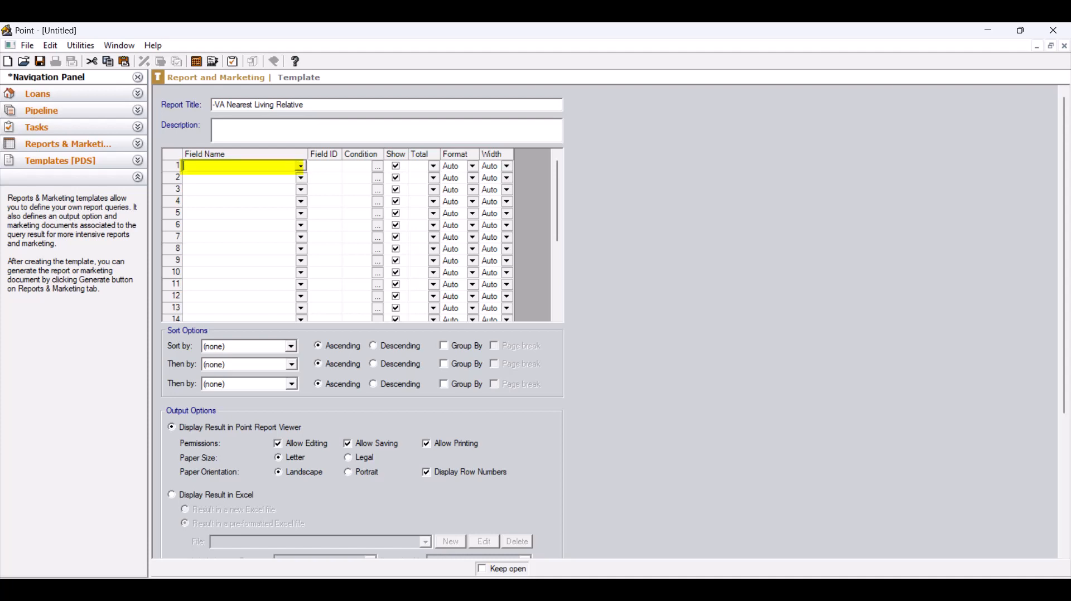
type("Relative's Name")
key("Tab")
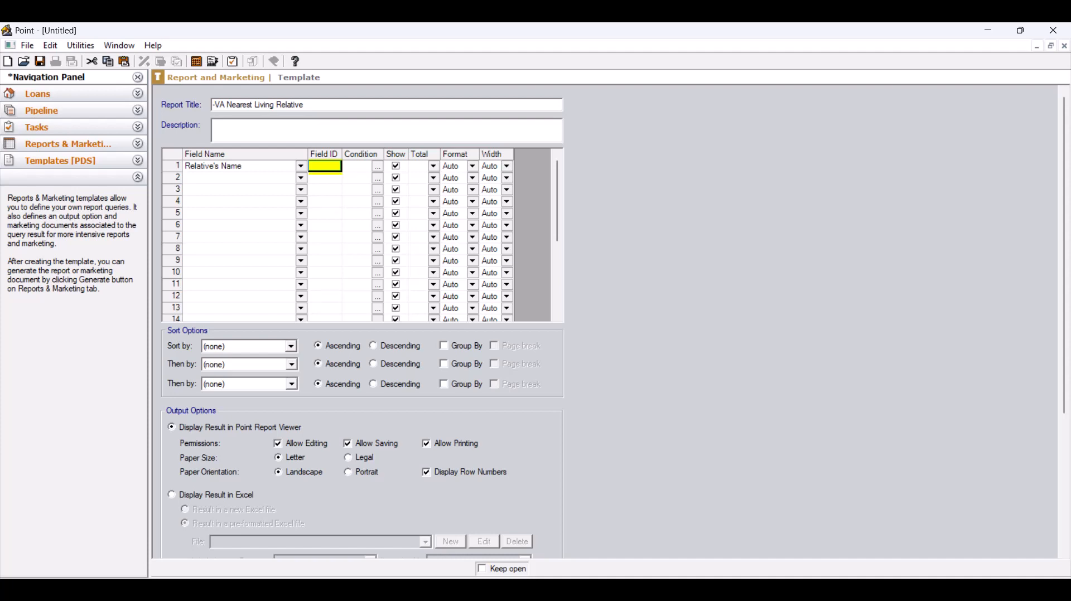
type("9900")
key("Return")
Step: Add Relationship with field ID 9901 as the second field of the report template
type("Relation")
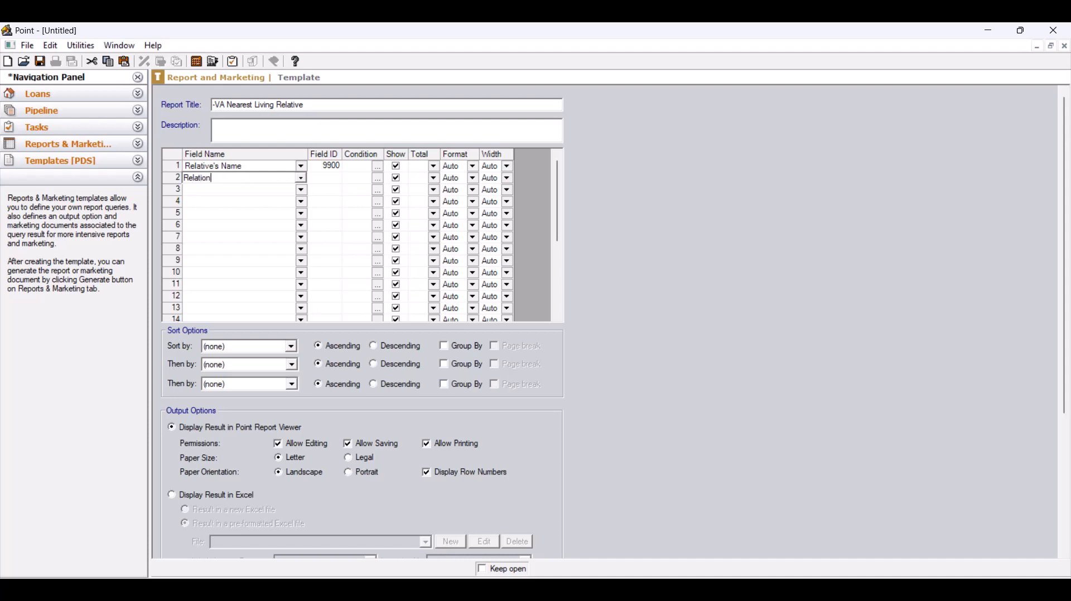
type("ship")
key("Tab")
type("9901")
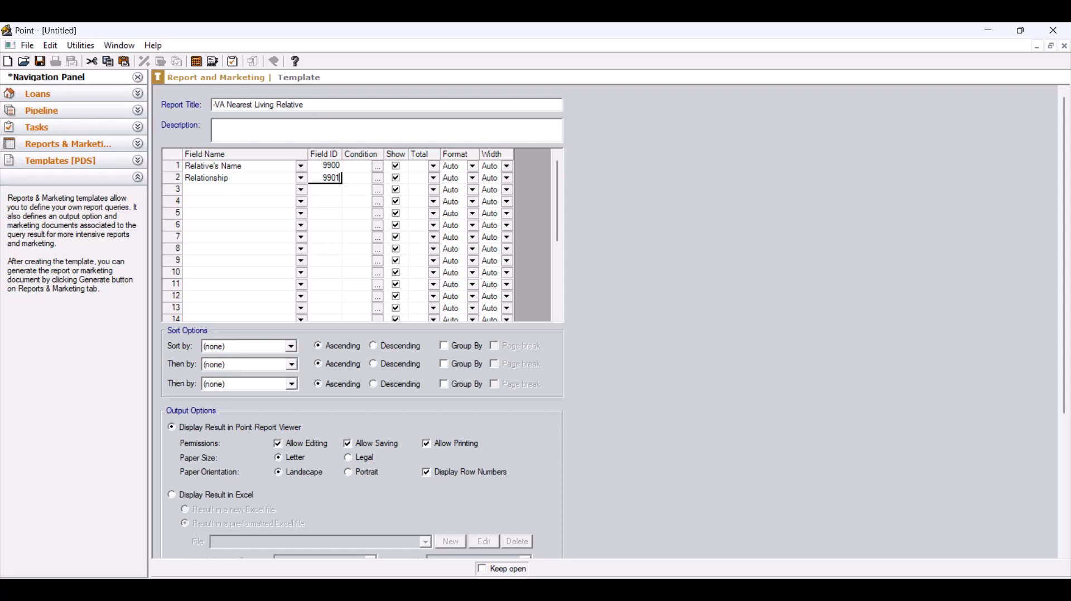
Step: Close the report template and open the VA Nearest Living Relative custom form for editing in Word
left_click(27, 46)
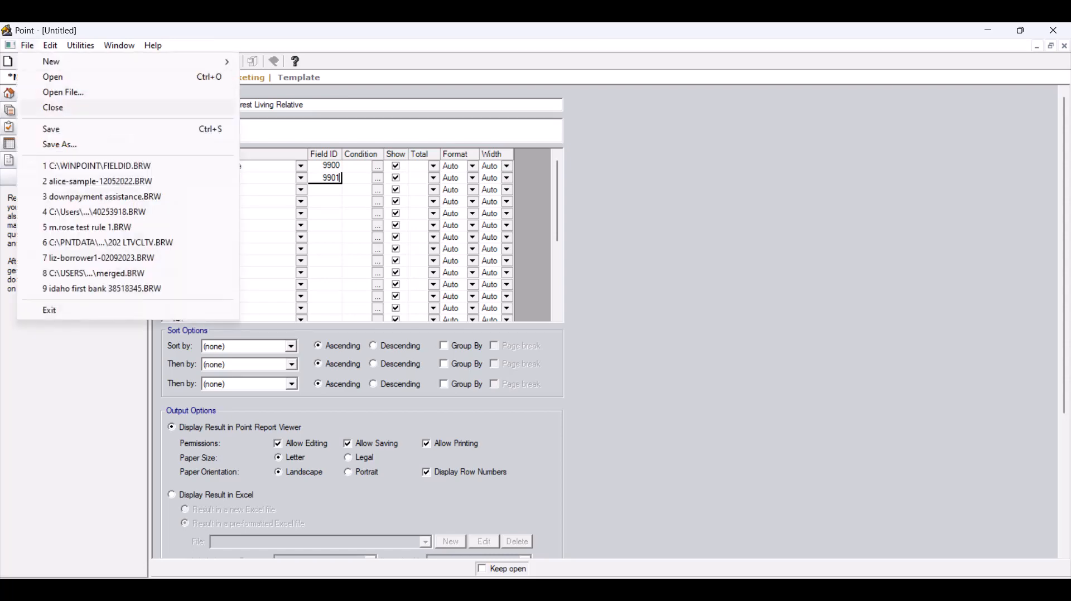
left_click(54, 107)
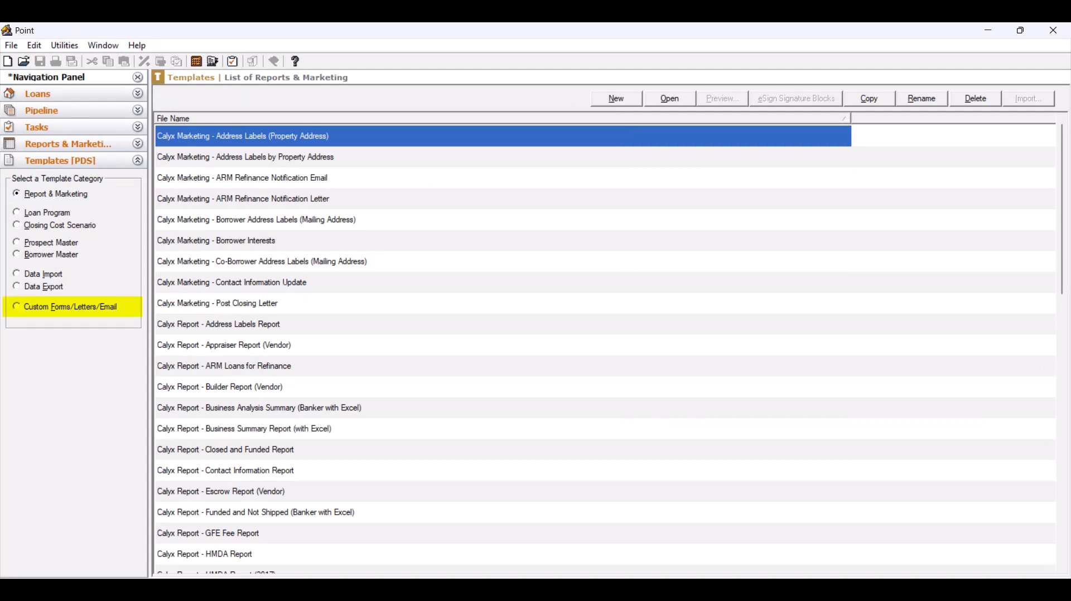
left_click(17, 306)
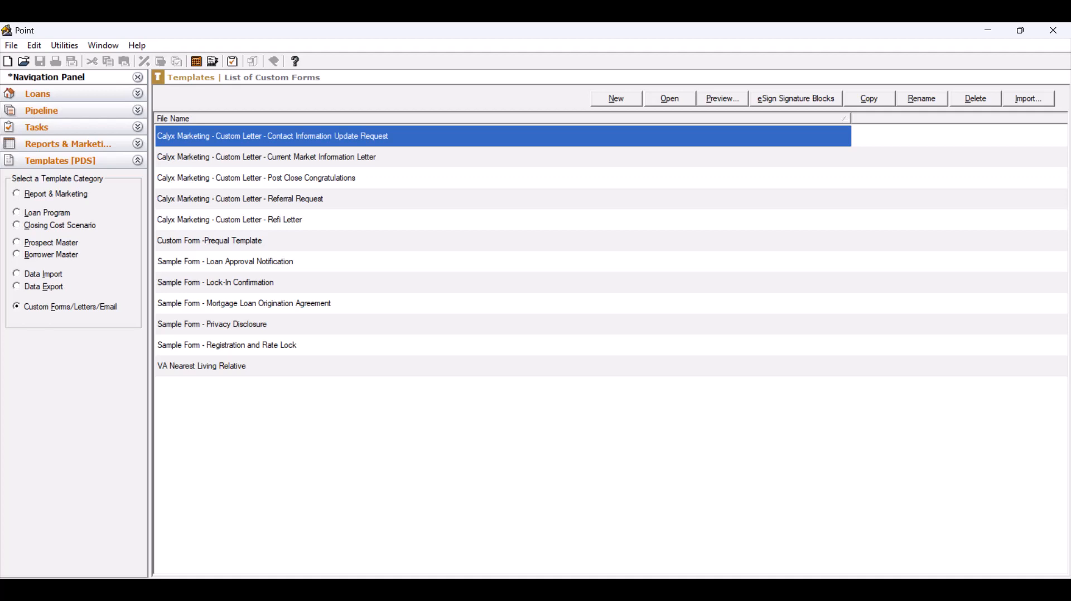
double_click(202, 366)
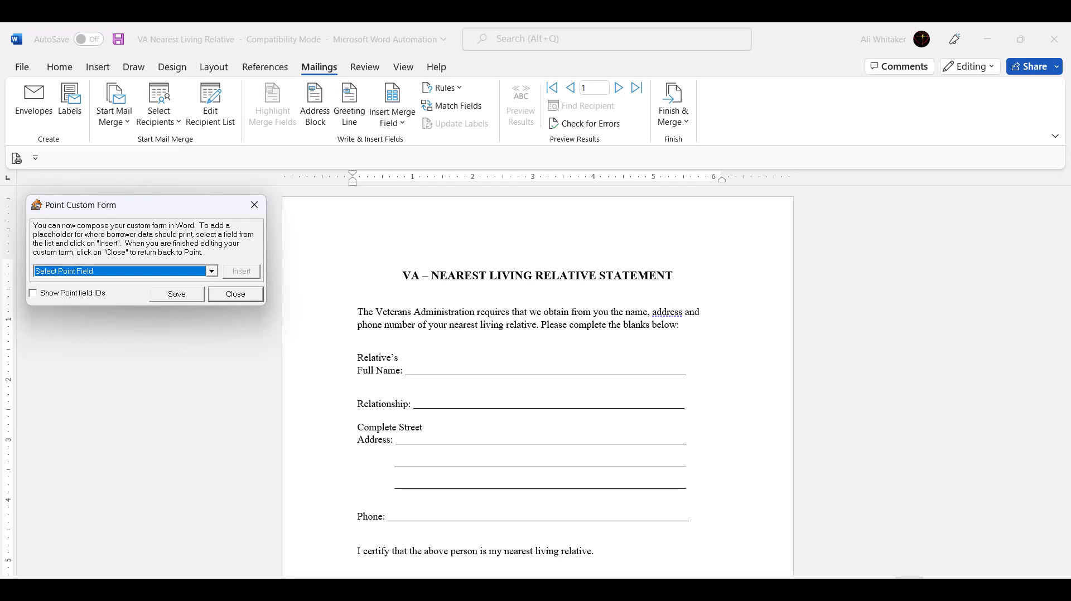
Step: Insert Point field 9900 on the Relative's Full Name line, using the option for Point fields not listed
left_click(408, 370)
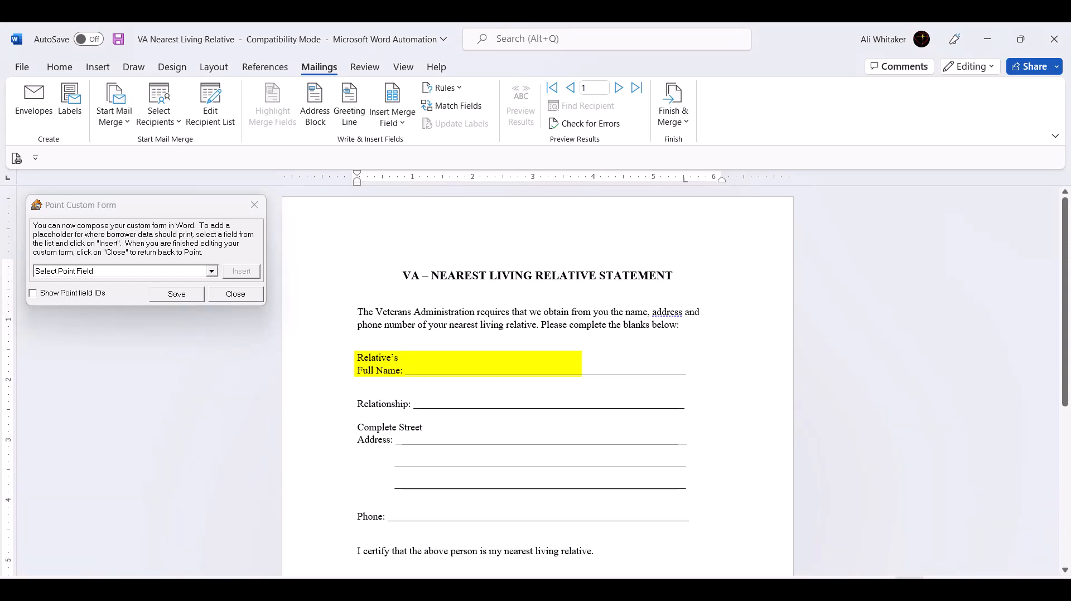
left_click(211, 272)
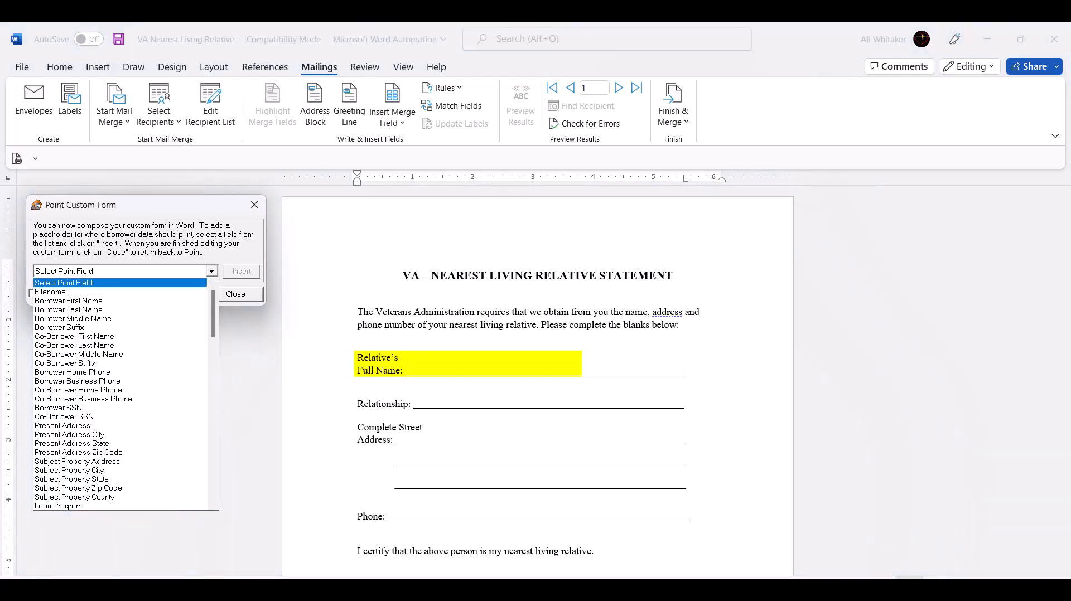
scroll(120, 394, "down", 20)
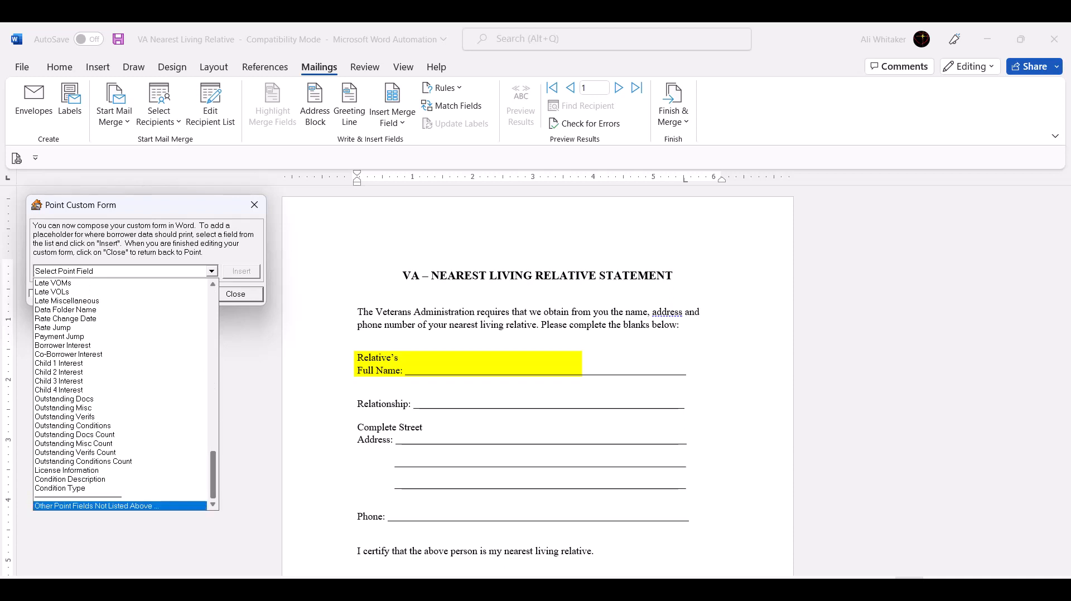
left_click(97, 506)
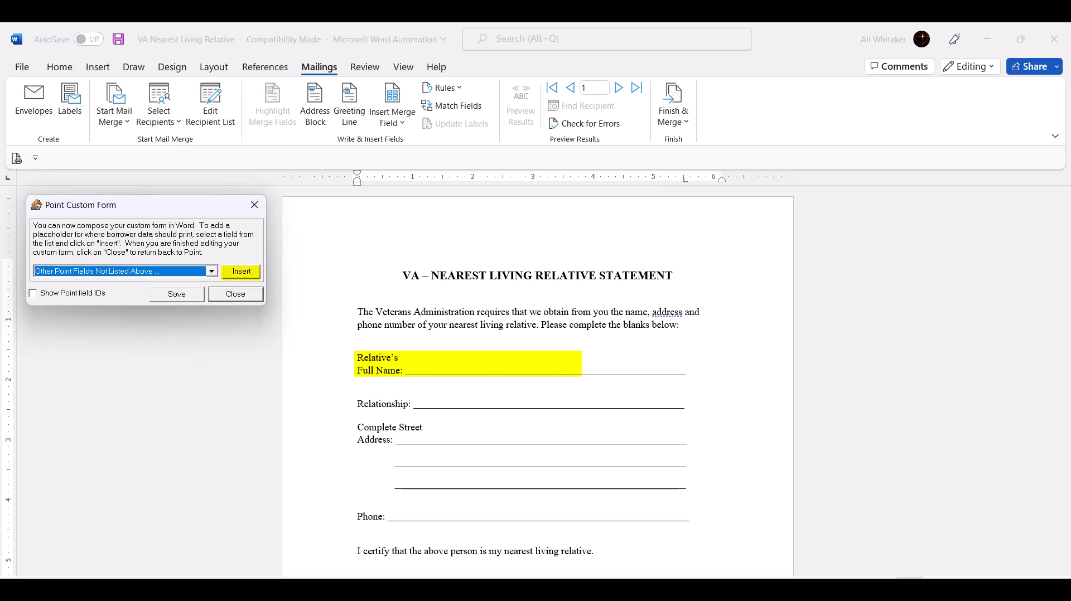
left_click(241, 272)
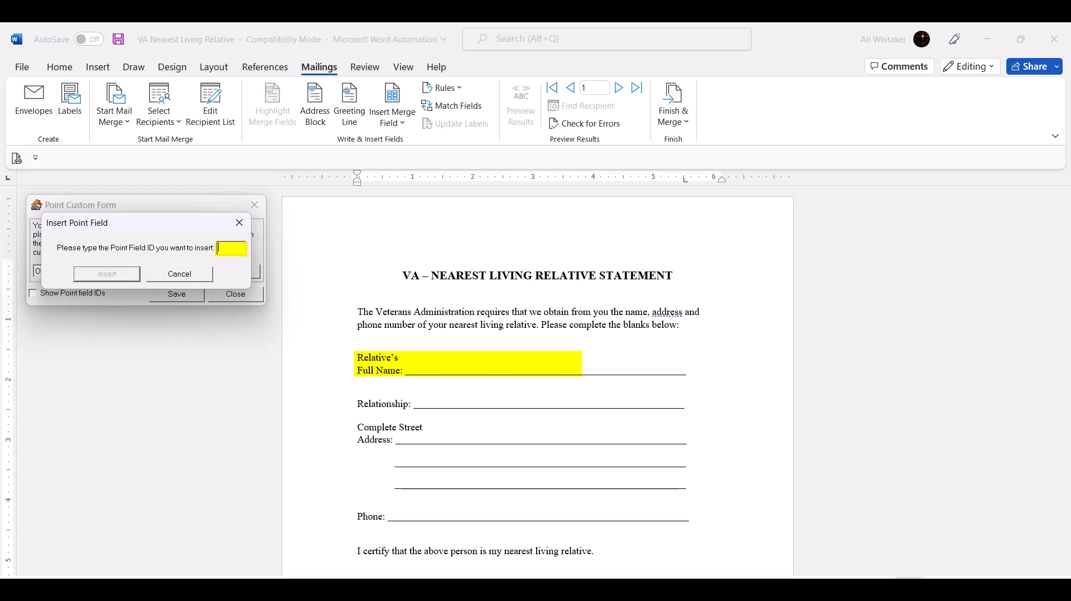
type("9900")
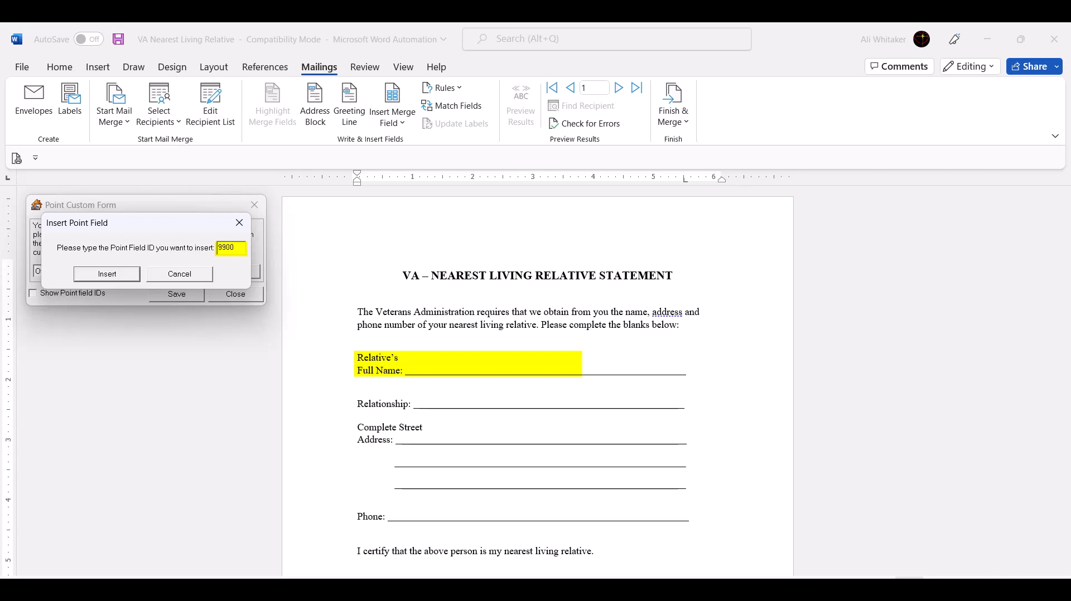
key("Tab")
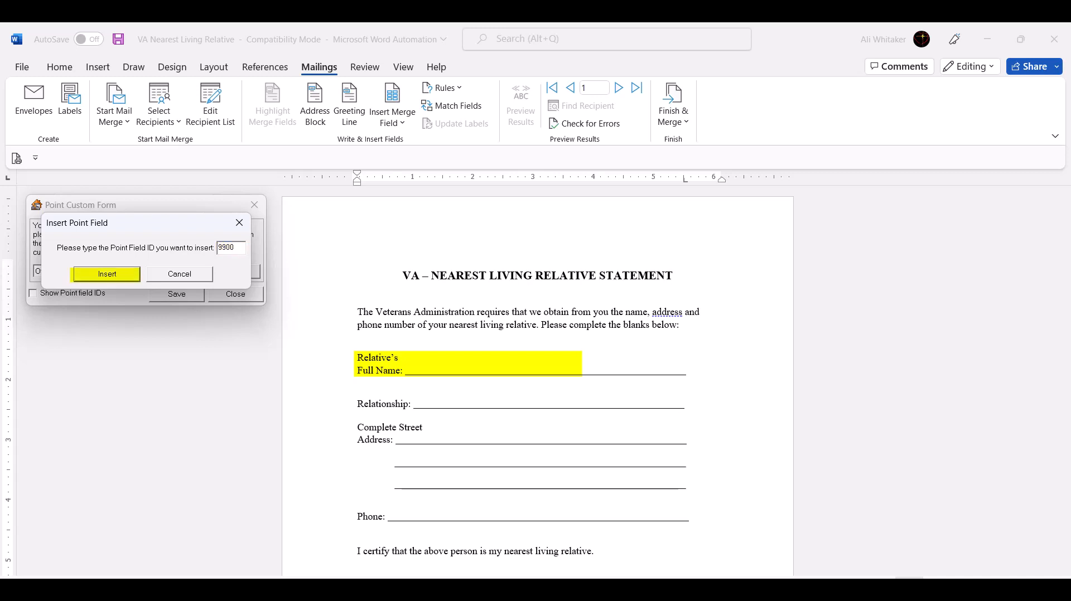
key("Return")
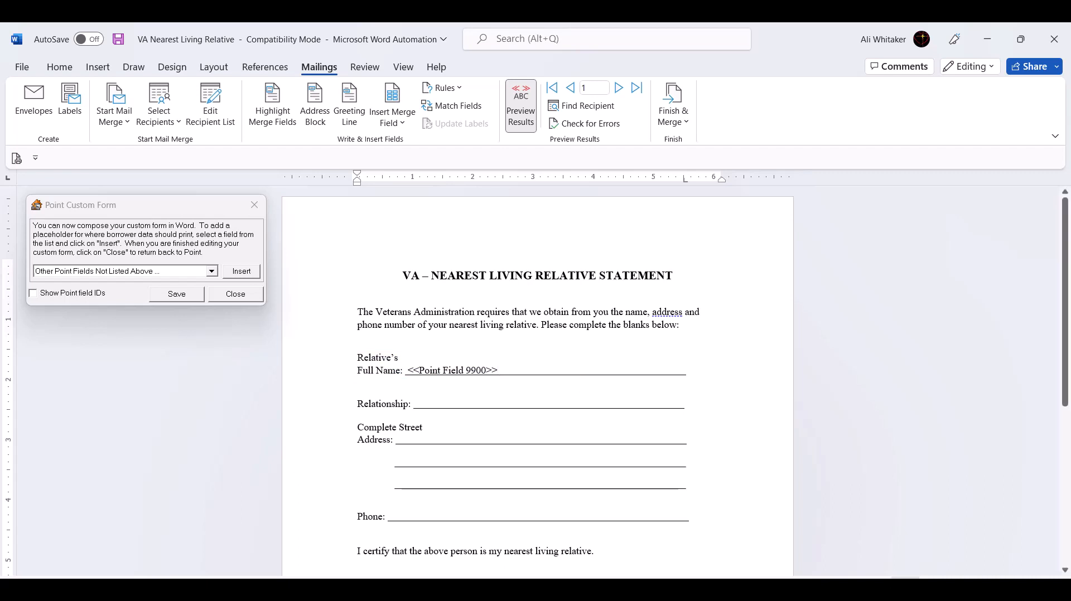
Step: Insert Point field 9901 on the Relationship line of the statement
left_click(414, 404)
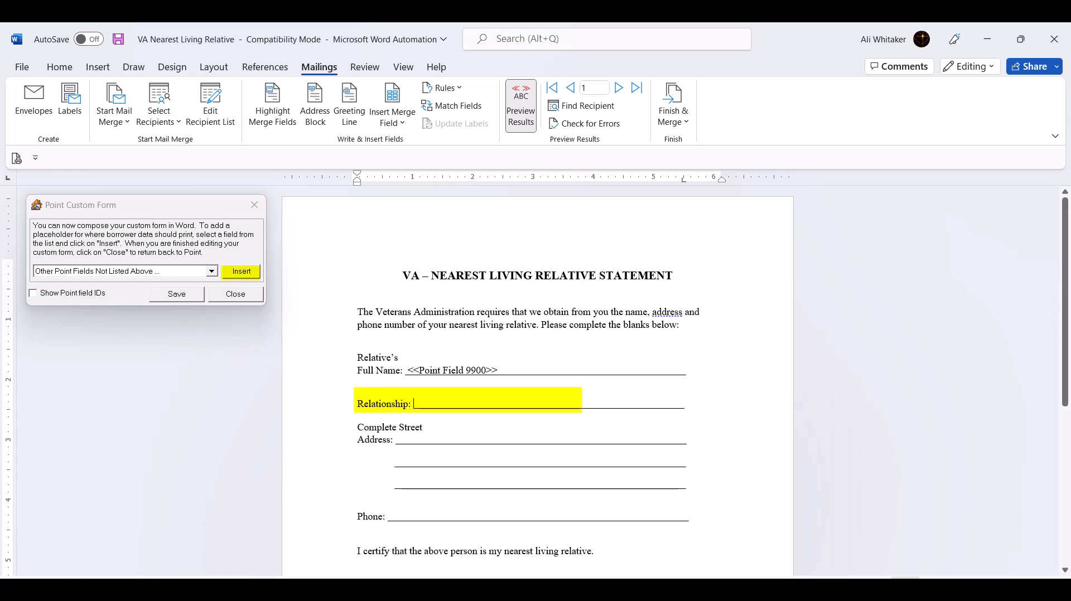
left_click(241, 272)
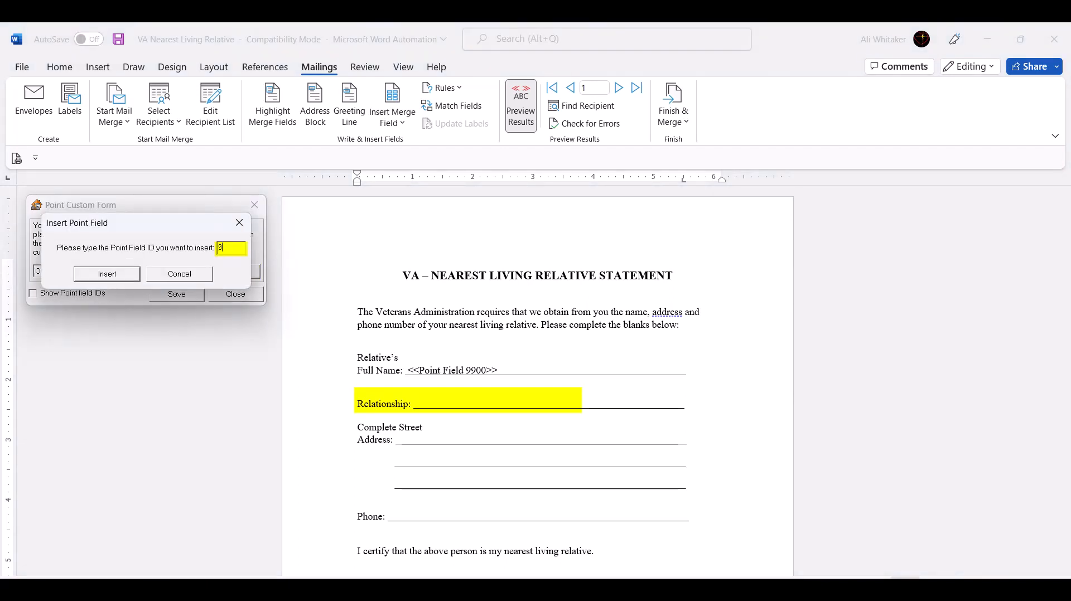
type("9901")
key("Return")
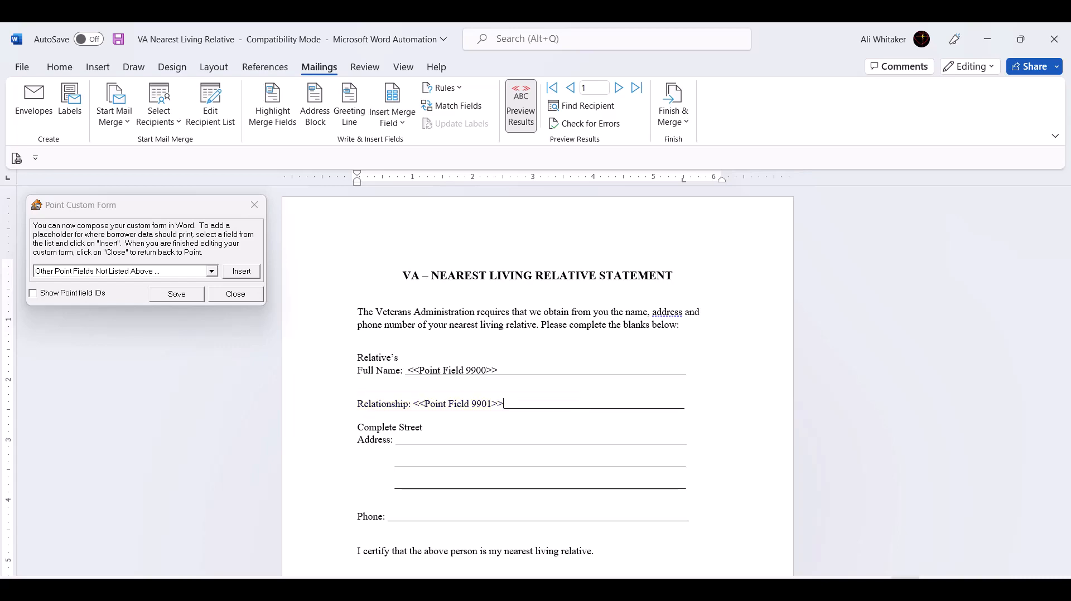
Step: Save and close the custom form, returning to Point, and start a preview of VA Nearest Living Relative
left_click(176, 294)
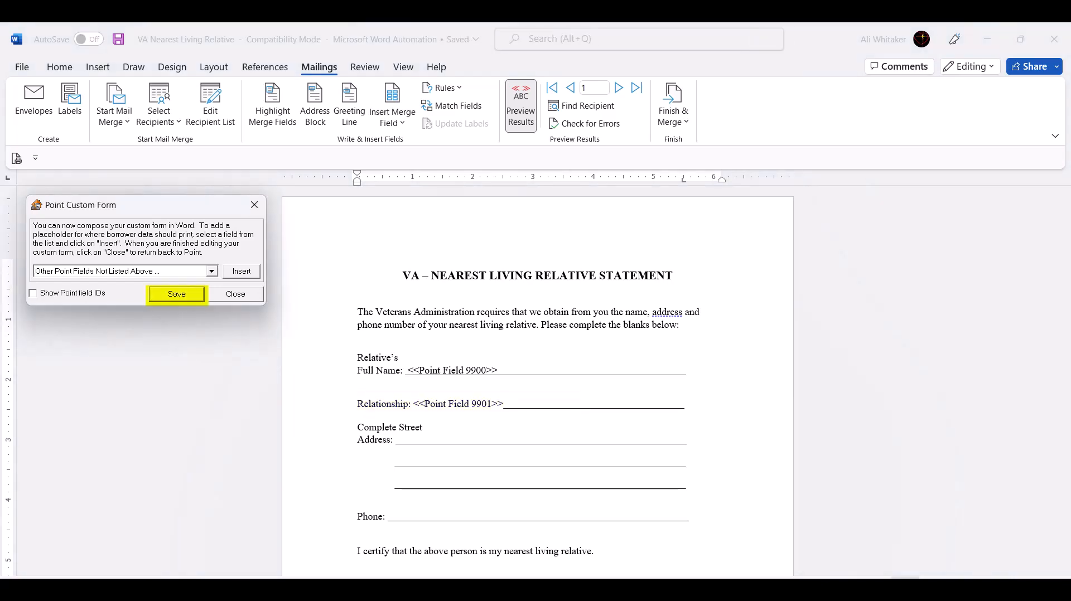
left_click(235, 294)
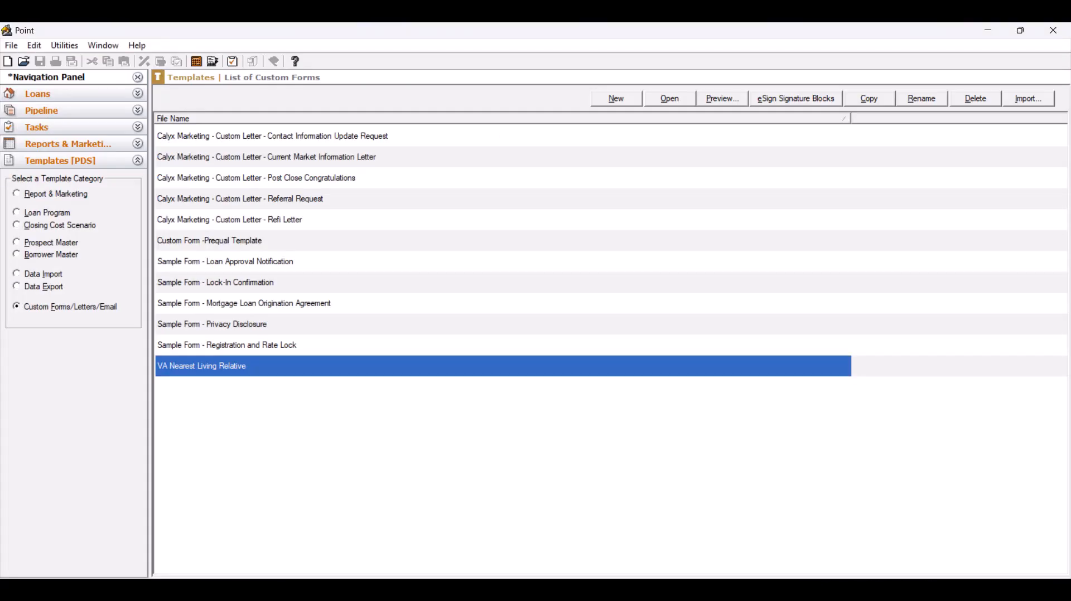
left_click(723, 98)
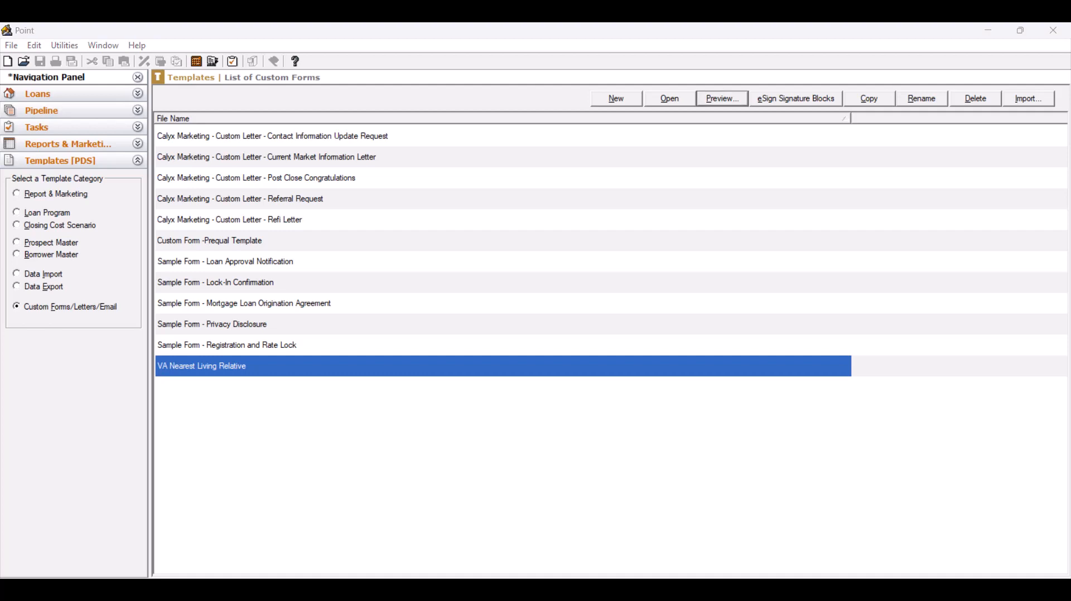